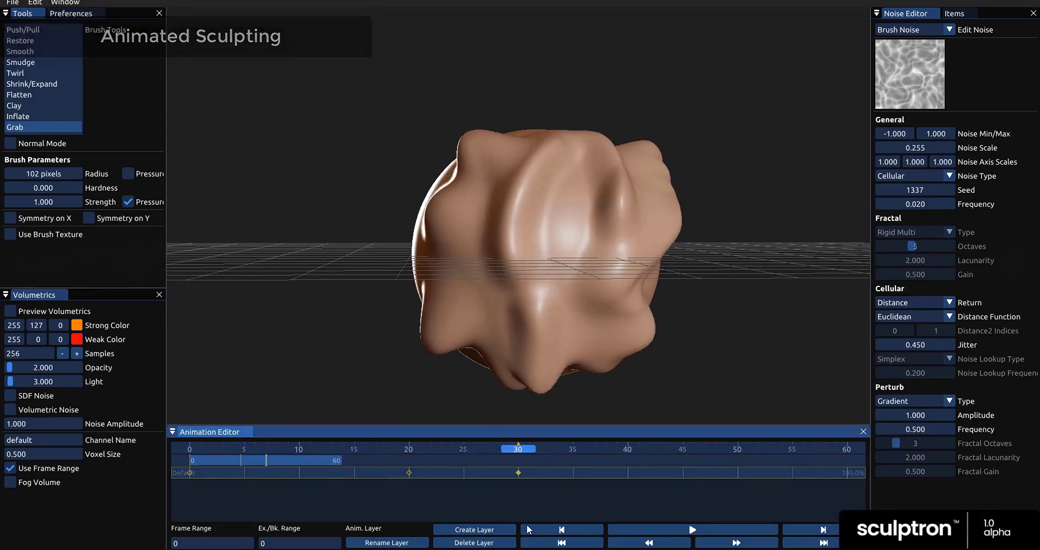
Step: Create a new animation layer for the sculpted sphere and select the Clay brush for the dress model
click(499, 528)
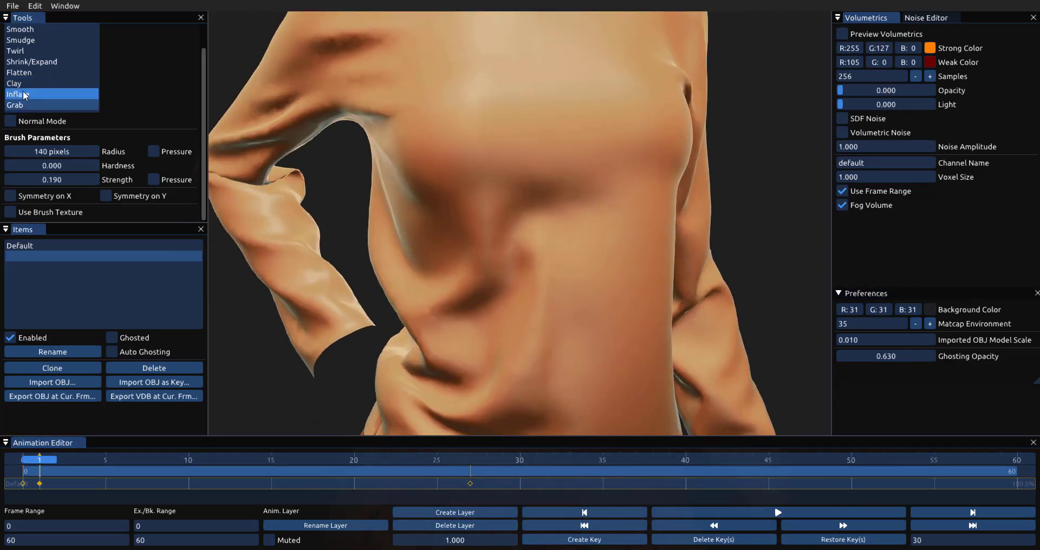
click(14, 83)
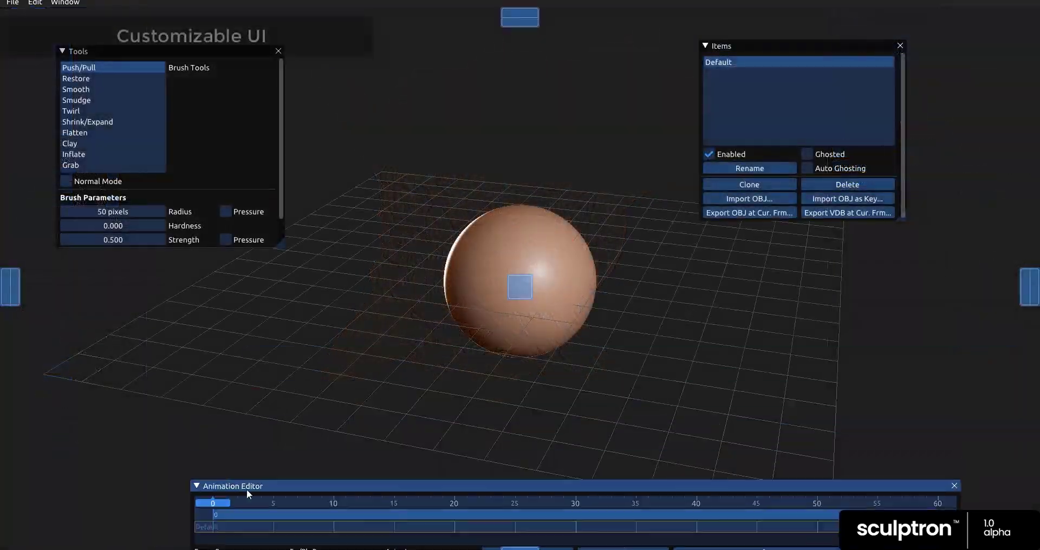
Step: Dock the Tools panel at the left edge, Items at the right edge, and the Noise Editor beneath Items
drag(76, 49, 12, 285)
mouse_move(776, 49)
mouse_down()
mouse_move(950, 269)
mouse_move(1030, 286)
mouse_up()
click(76, 40)
drag(866, 27, 936, 317)
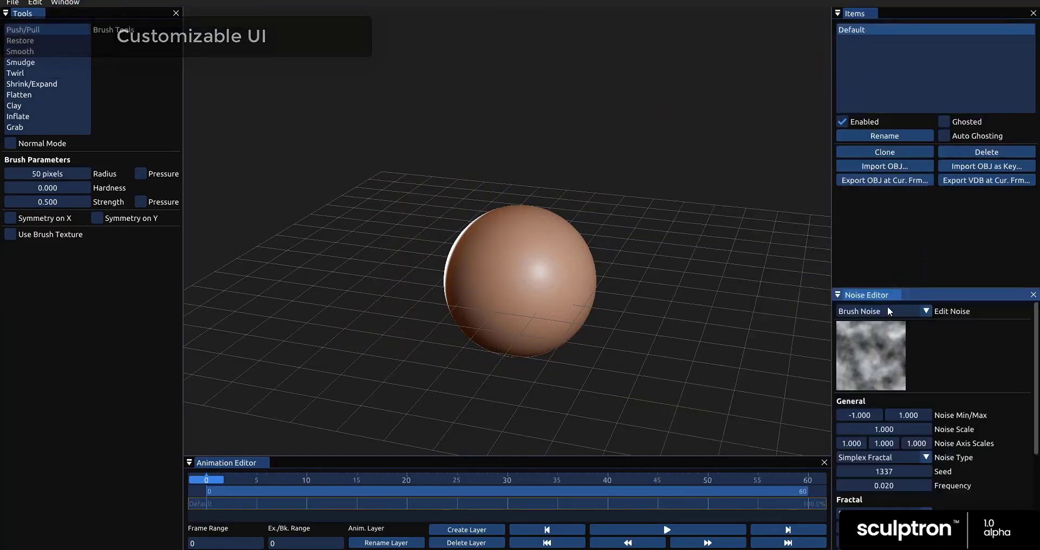
Step: Show one more editor panel and dock it along the left edge of the workspace
click(66, 3)
click(84, 50)
drag(634, 35, 11, 286)
click(65, 2)
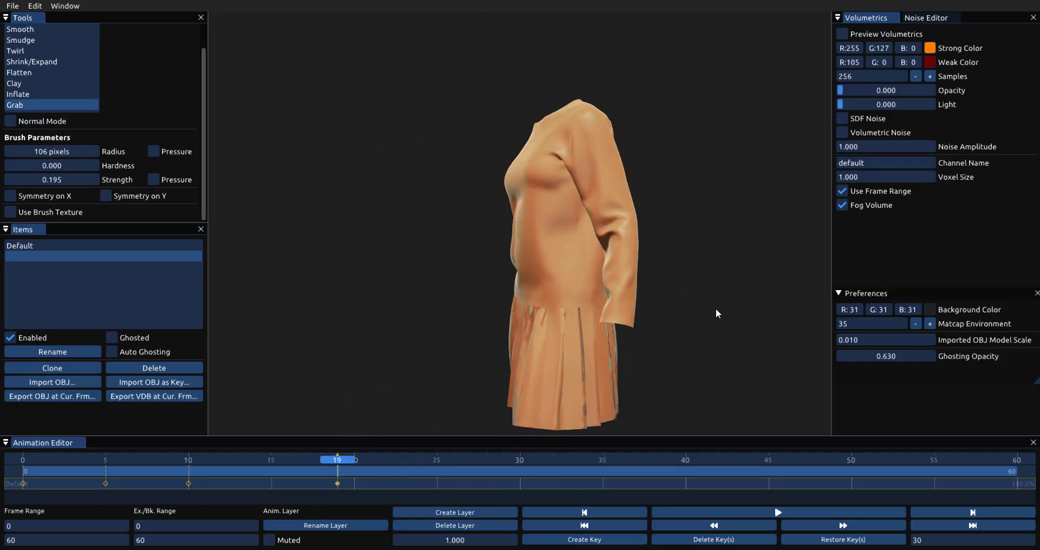
Step: Adjust the dress with the Grab brush and scrub back through the earlier frames to review the shape changes
middle_drag(716, 309, 668, 334)
mouse_move(667, 335)
mouse_down()
mouse_move(488, 326)
mouse_move(471, 303)
mouse_up()
middle_drag(541, 237, 529, 194)
drag(337, 460, 185, 475)
drag(421, 461, 139, 469)
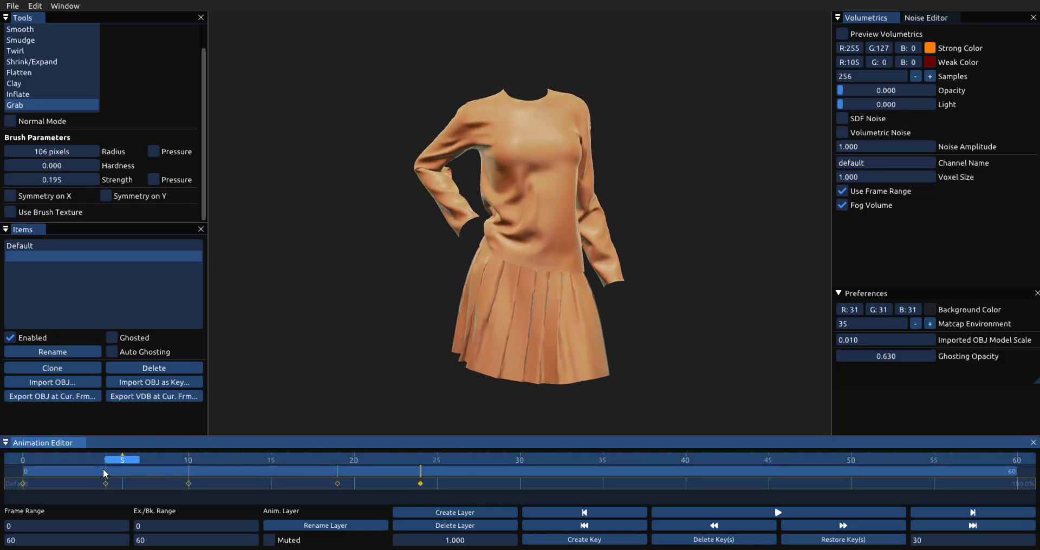
Step: Set the Matcap Environment to 48 and reshape the skirt's front at frame 7 with the Grab brush
click(928, 326)
click(929, 326)
middle_drag(696, 295, 651, 340)
scroll(652, 340, up, 2)
drag(524, 342, 520, 319)
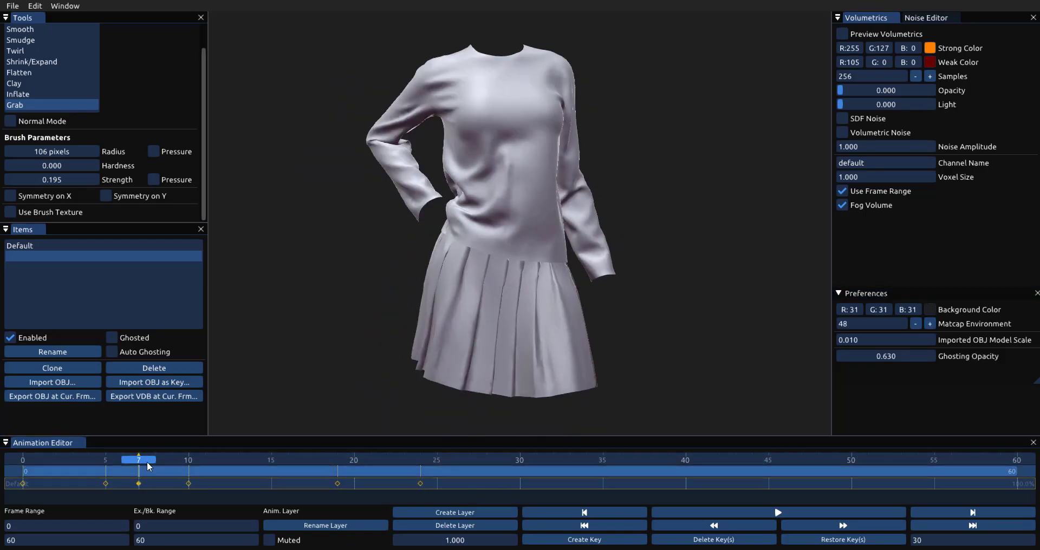
Step: Scrub forward through the animation to review how the dress deforms over time
drag(147, 461, 620, 461)
click(13, 6)
click(71, 134)
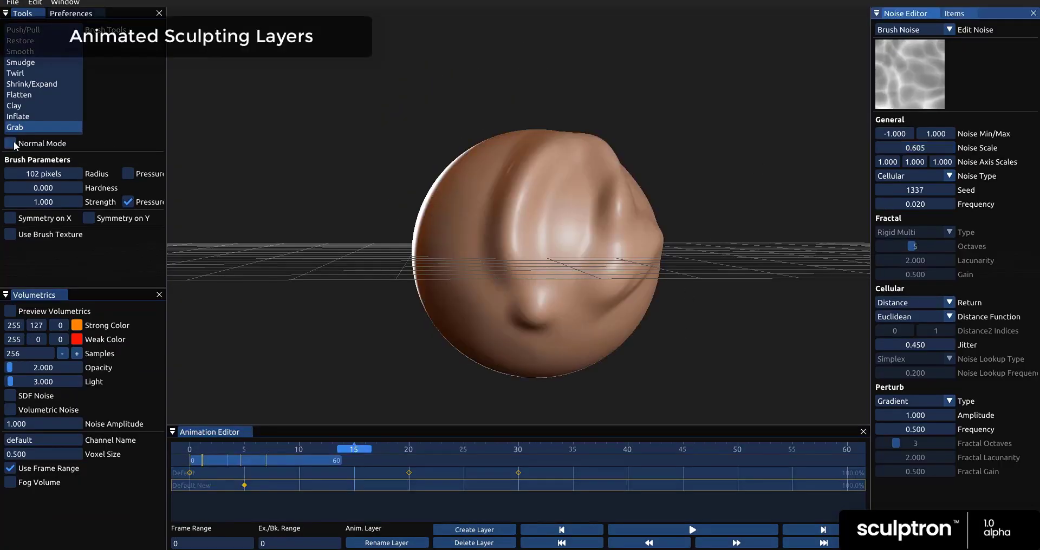
Step: At frame 16, sculpt cellular noise detail into the sphere with the textured Grab brush in Normal Mode
drag(352, 449, 363, 449)
drag(506, 193, 493, 204)
drag(609, 187, 596, 211)
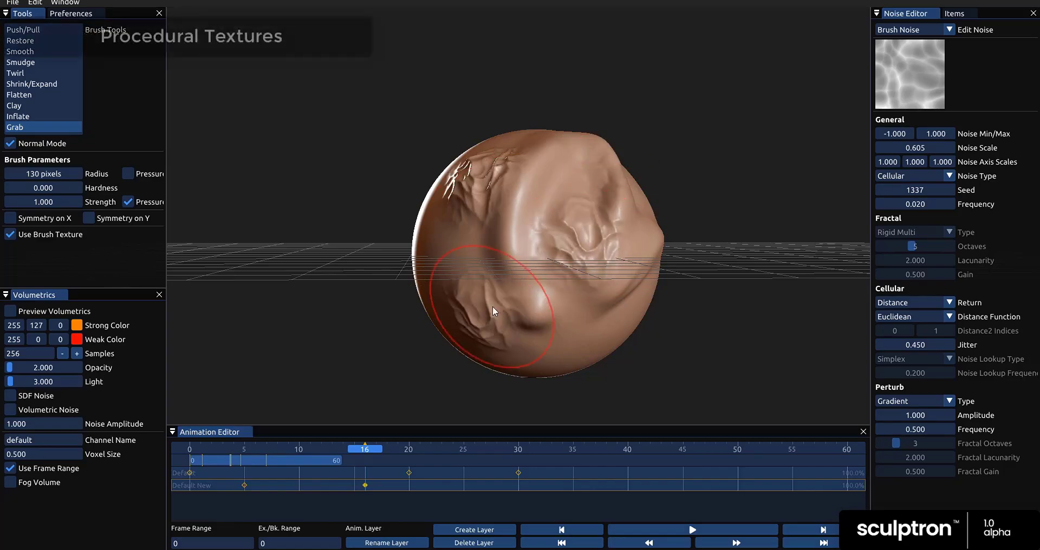
Step: At frame 26, set the brush's Noise Scale to 0.220 and sculpt finer texture across the sphere's front
click(386, 449)
drag(402, 441, 474, 445)
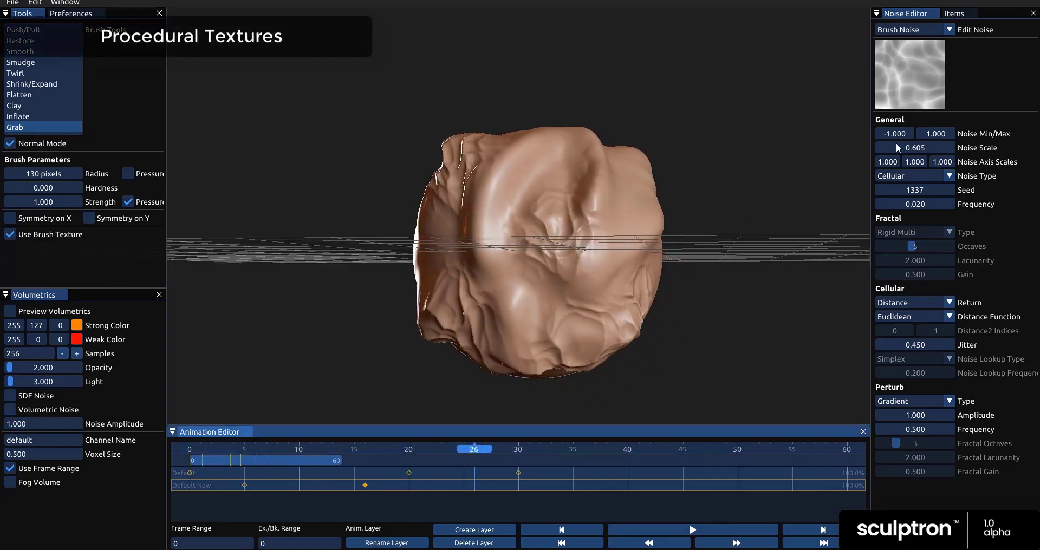
drag(919, 150, 877, 152)
mouse_move(576, 255)
mouse_down()
mouse_move(561, 179)
mouse_move(522, 307)
mouse_move(631, 309)
mouse_up()
middle_drag(687, 330, 758, 334)
drag(477, 216, 488, 292)
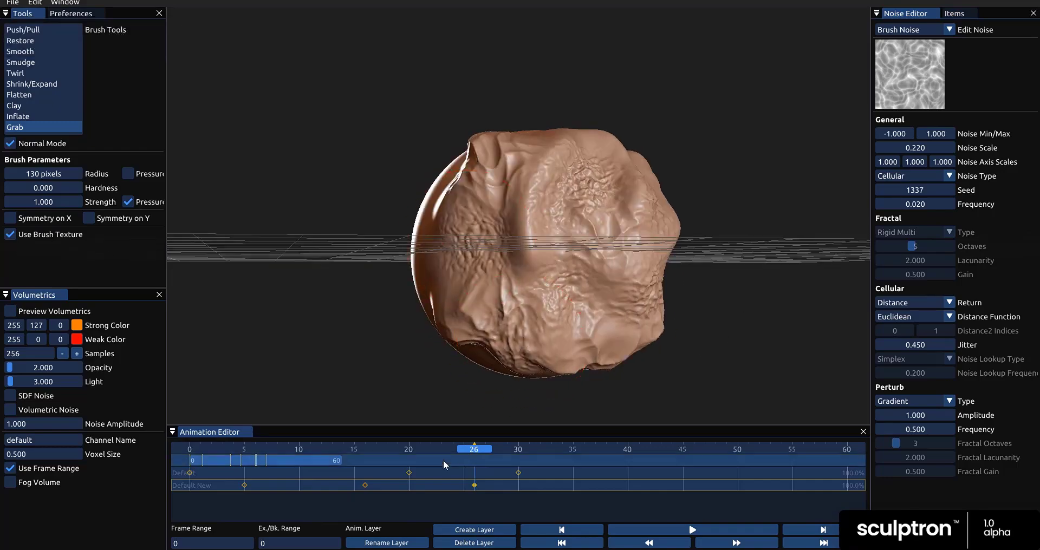
mouse_move(443, 460)
mouse_down()
mouse_move(212, 402)
mouse_move(397, 428)
mouse_move(490, 423)
mouse_up()
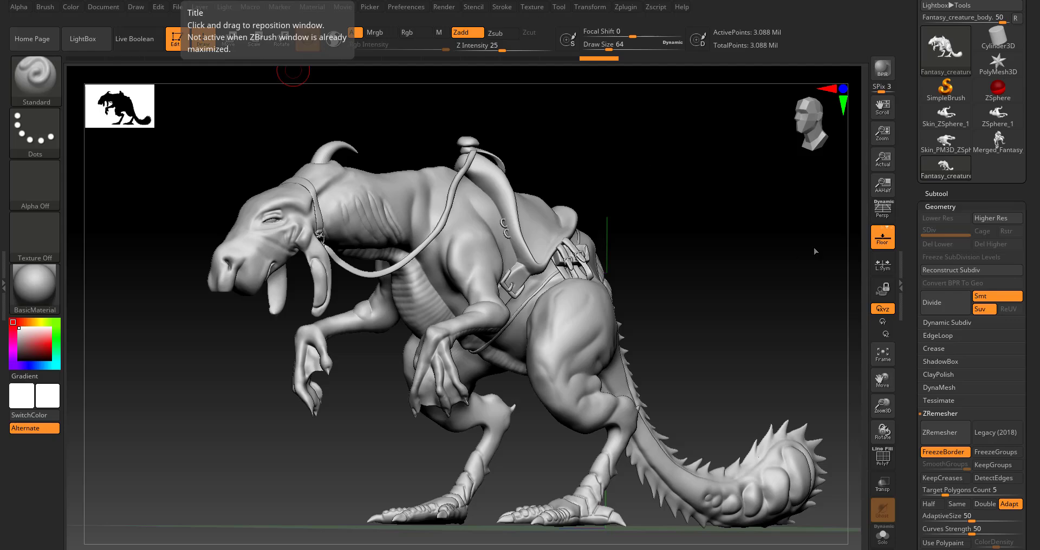
alt+drag(696, 216, 643, 234)
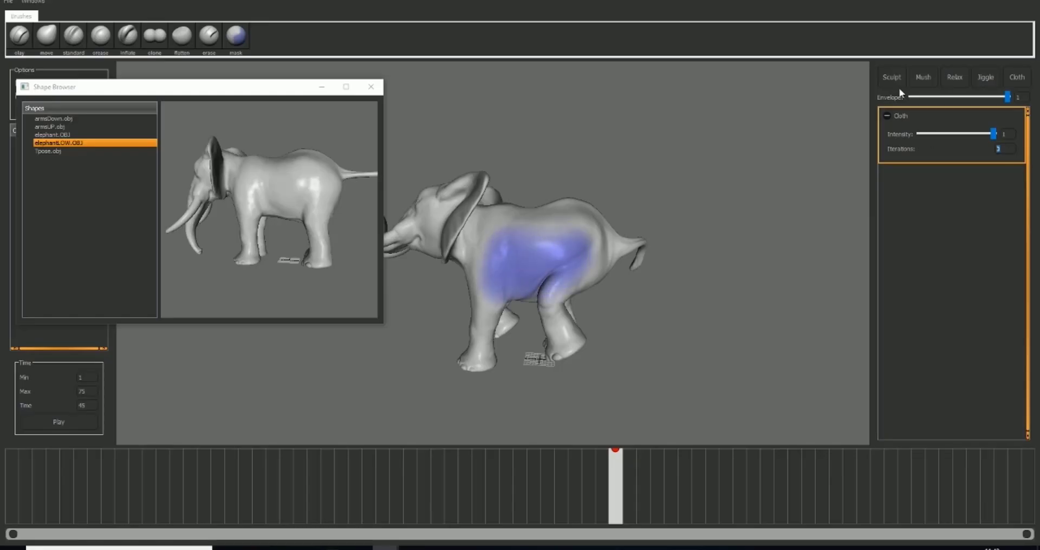
Step: Scrub through the running elephant's animation and examine the cloth wrinkles on its masked flank
drag(579, 477, 821, 456)
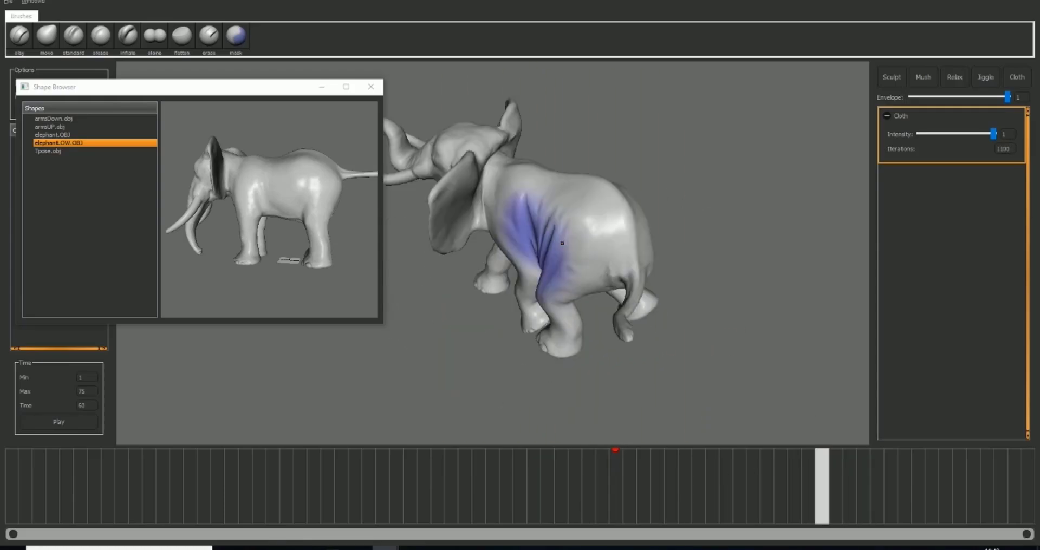
mouse_move(562, 241)
alt+mouse_down()
mouse_move(518, 262)
mouse_move(560, 238)
alt+mouse_up()
drag(820, 483, 546, 468)
alt+drag(650, 342, 693, 315)
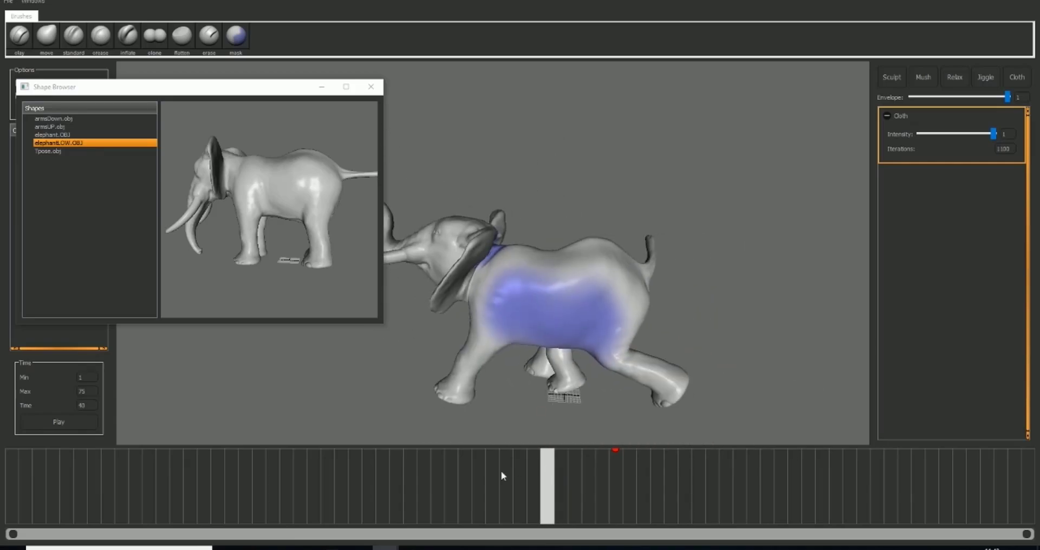
drag(503, 475, 580, 478)
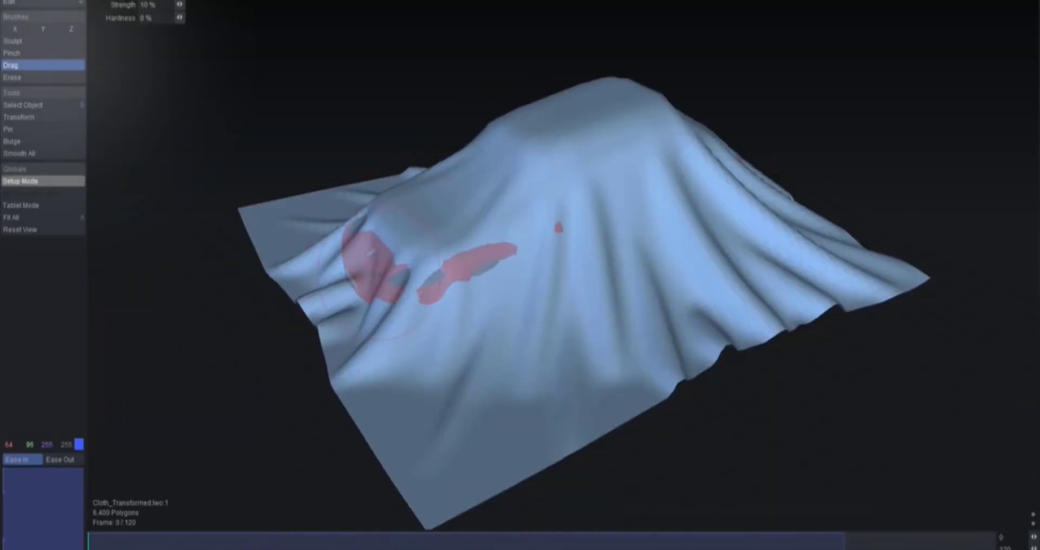
Step: Reshape the draped cloth's folds with the Drag brush at 10% strength and scrub the timeline to review the animation
drag(371, 252, 355, 241)
drag(383, 295, 362, 287)
mouse_move(362, 276)
alt+mouse_down()
mouse_move(460, 274)
mouse_move(347, 257)
alt+mouse_up()
alt+drag(461, 271, 712, 273)
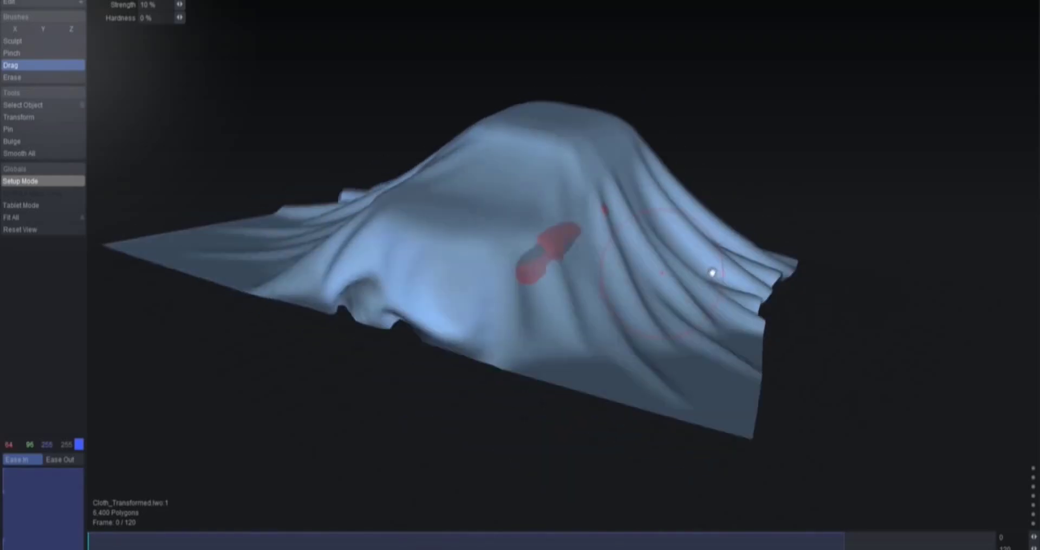
middle_drag(712, 274, 703, 252)
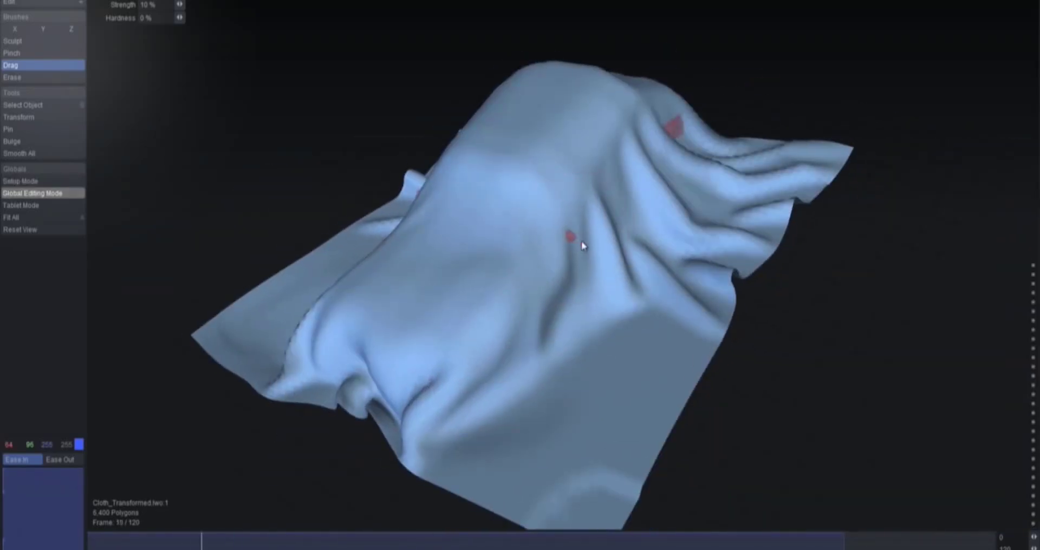
drag(202, 539, 503, 534)
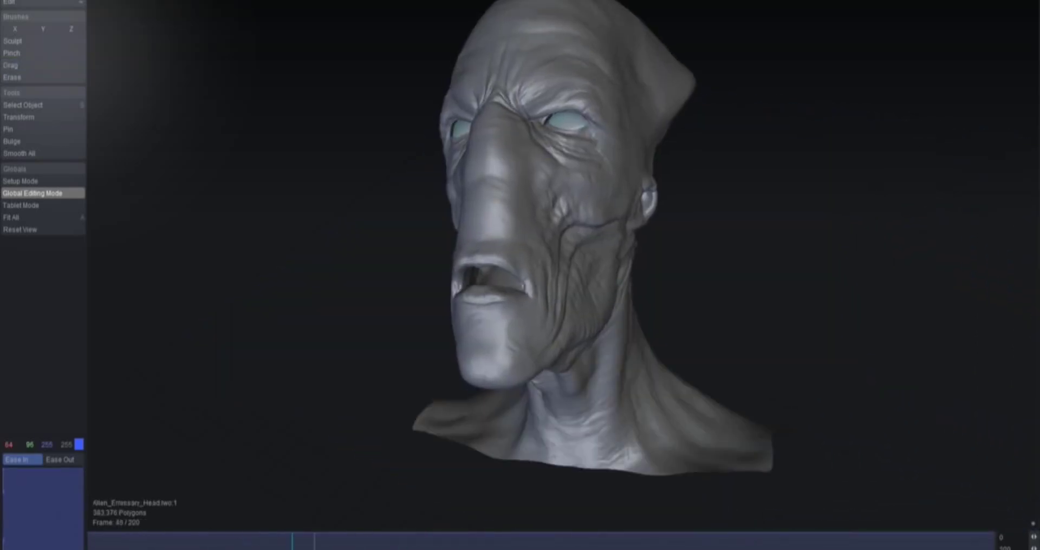
Step: At frame 35, pull the corner of the alien's mouth inward with the Drag brush and scrub around the edit
drag(404, 539, 430, 547)
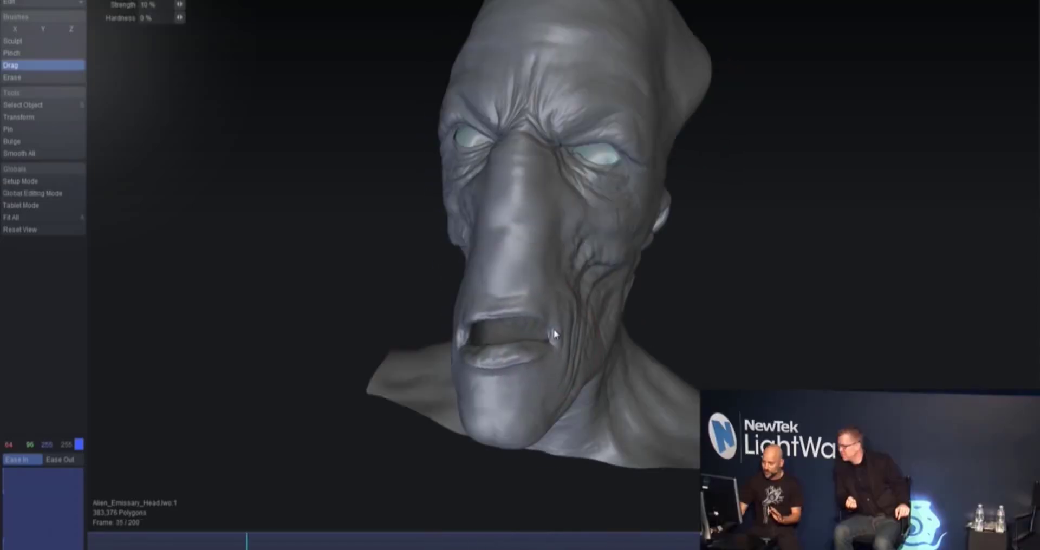
drag(555, 334, 524, 355)
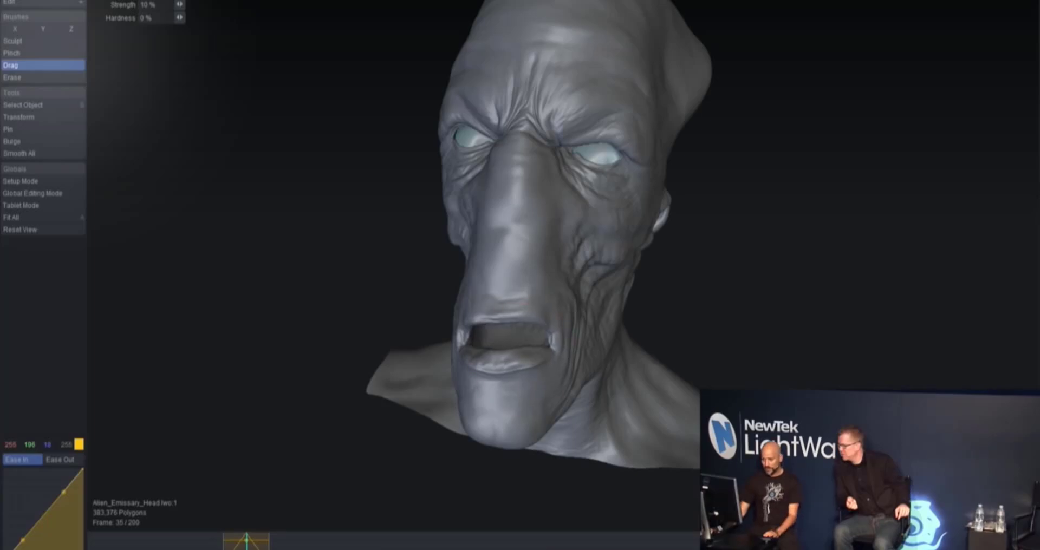
mouse_move(246, 543)
mouse_down()
mouse_move(230, 543)
mouse_move(264, 543)
mouse_up()
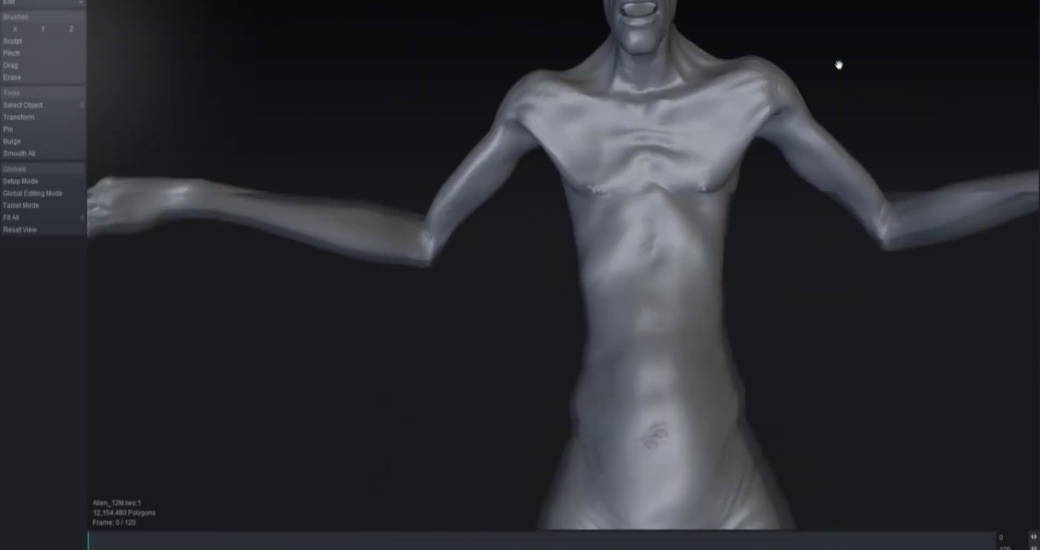
Step: Inspect the Alien_12M body in Wireframe display and sculpt a stroke along its collarbone with X symmetry
alt+shift+drag(838, 65, 778, 126)
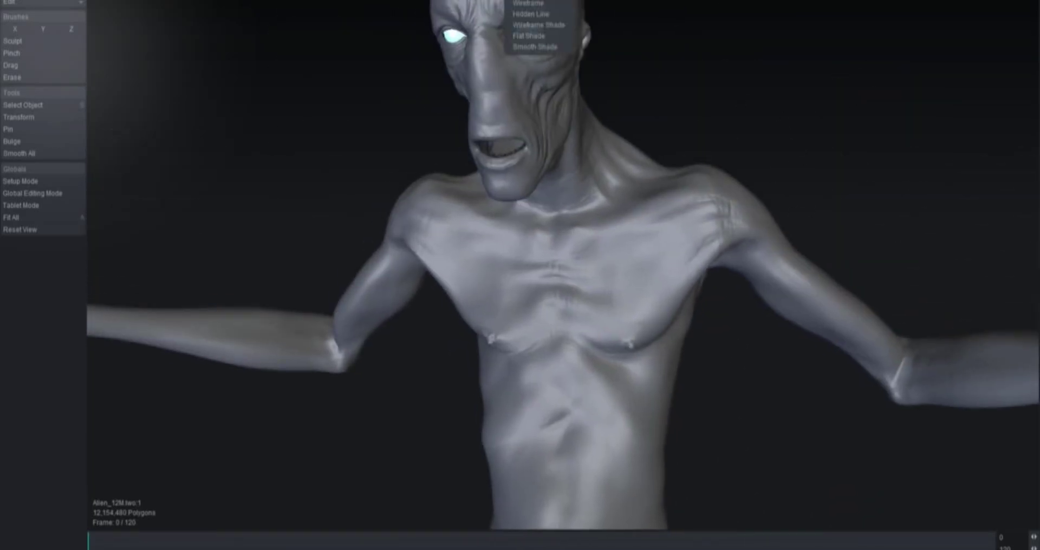
click(538, 4)
ctrl+alt+drag(876, 166, 805, 134)
middle_drag(805, 135, 888, 117)
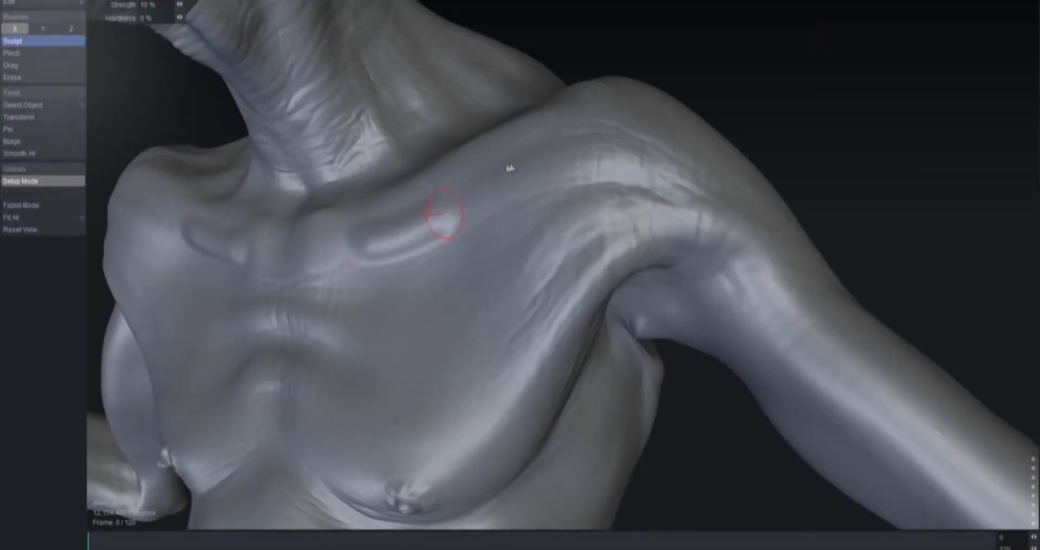
mouse_move(511, 166)
mouse_down()
mouse_move(360, 308)
mouse_move(366, 371)
mouse_move(327, 392)
mouse_move(369, 258)
mouse_up()
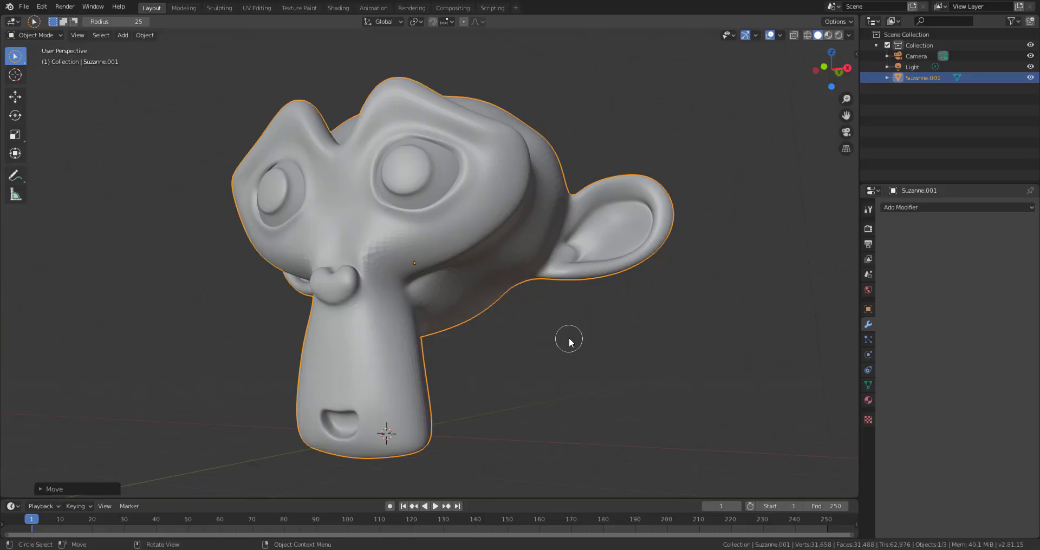
Step: Begin a Wavefront OBJ export of the Suzanne model in Blender and name the file susan.obj
middle_drag(615, 318, 551, 251)
scroll(659, 329, down, 9)
scroll(660, 328, up, 9)
scroll(552, 255, up, 3)
click(23, 6)
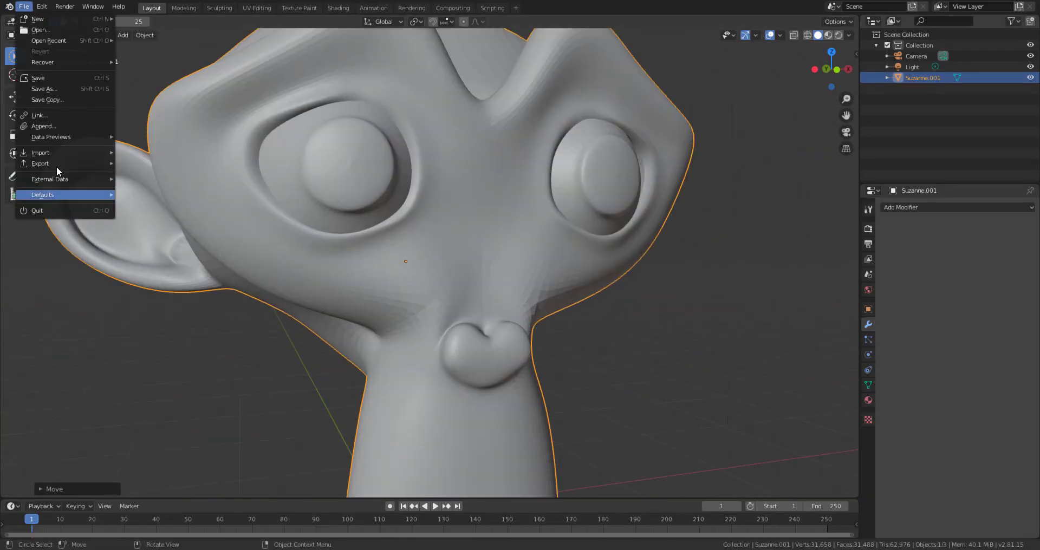
mouse_move(33, 159)
click(187, 245)
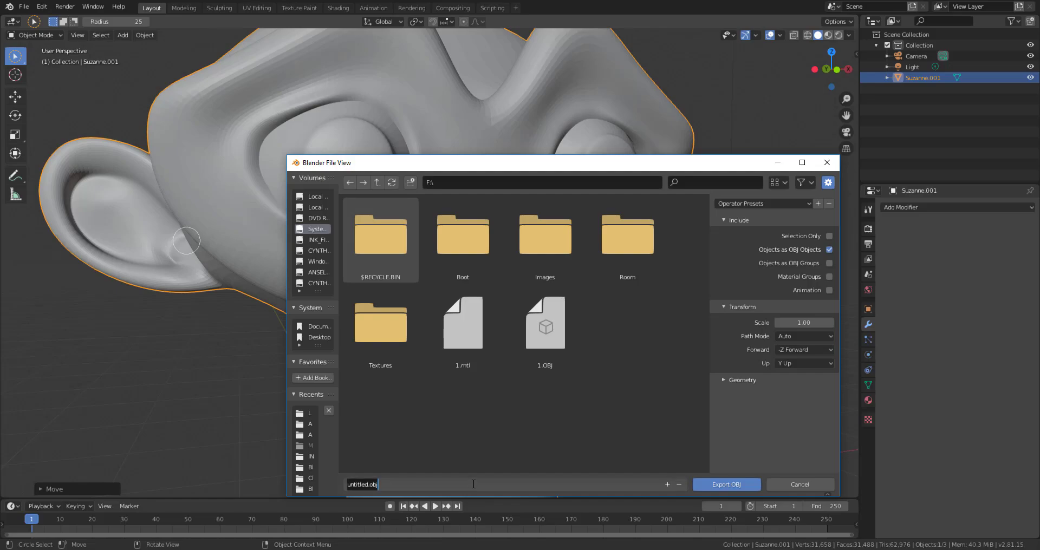
text(susan)
key(Return)
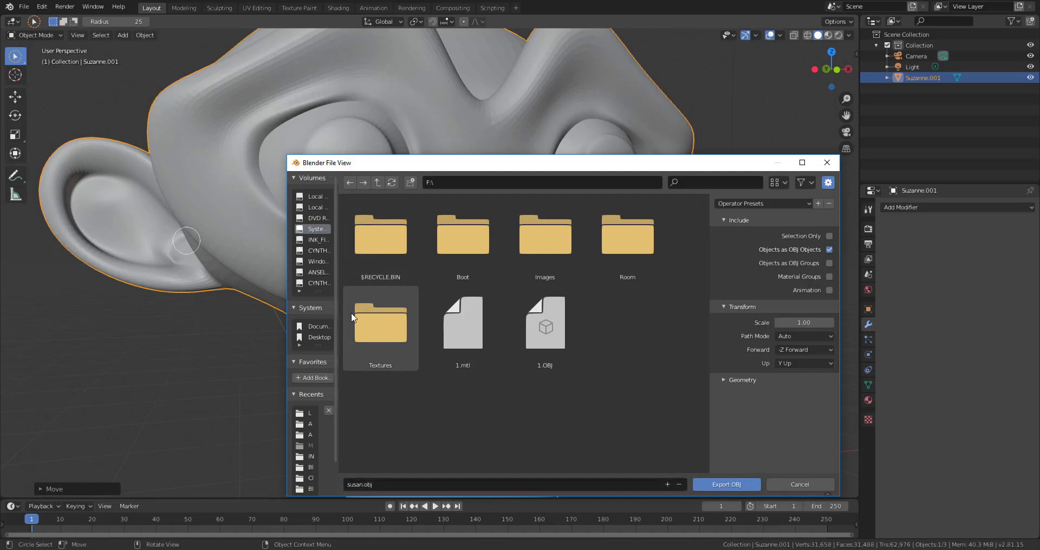
Step: Collapse Volumes and Recents in the file browser's widened sidebar, and export the model to the F: drive
click(296, 183)
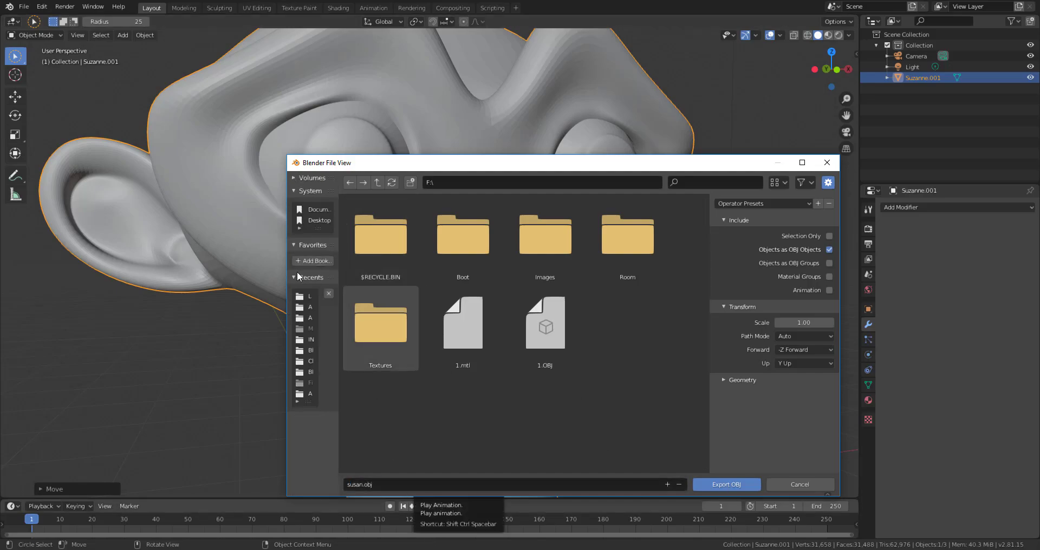
click(295, 277)
drag(383, 300, 381, 299)
click(445, 482)
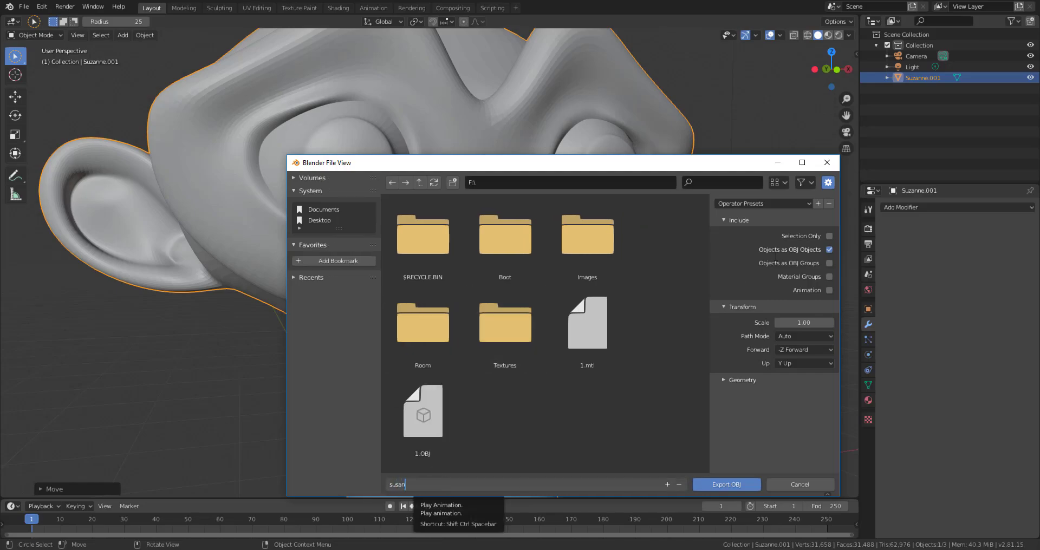
click(736, 486)
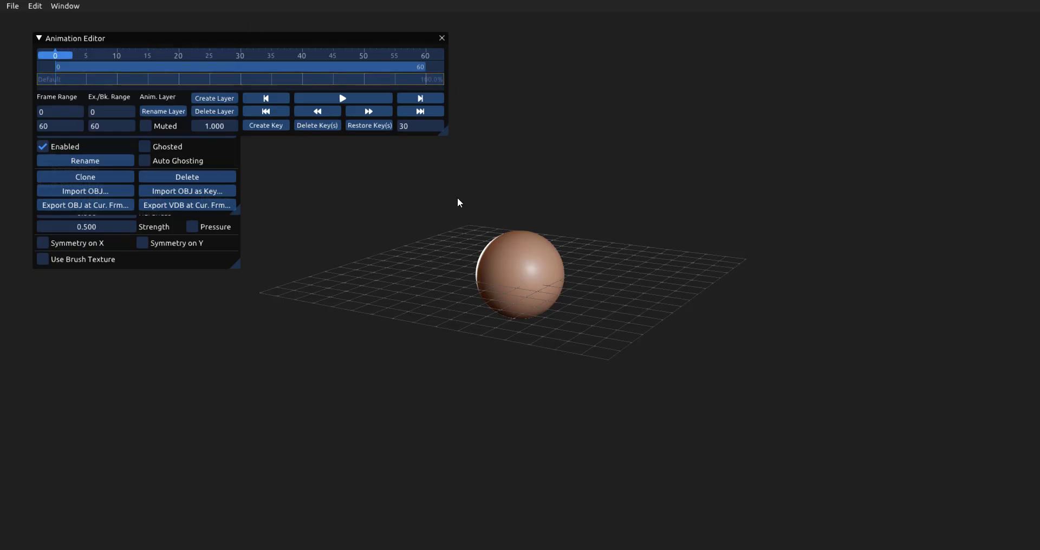
Step: In Sculptron, dock the Animation Editor along the bottom edge and stack the Tools and Items panels at the left
drag(265, 80, 520, 539)
drag(118, 45, 13, 276)
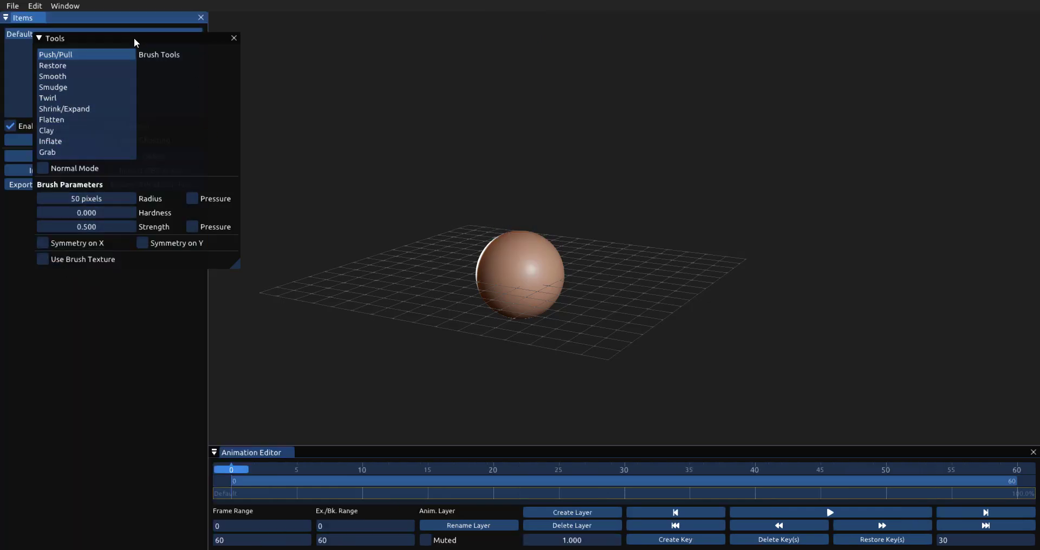
drag(135, 42, 106, 250)
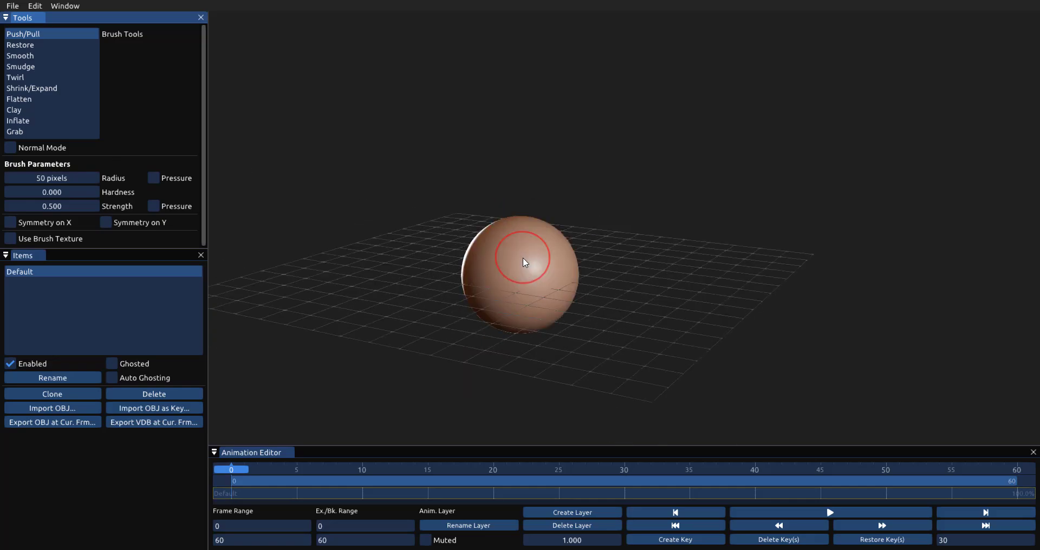
scroll(530, 261, up, 4)
scroll(533, 264, down, 3)
scroll(533, 268, down, 4)
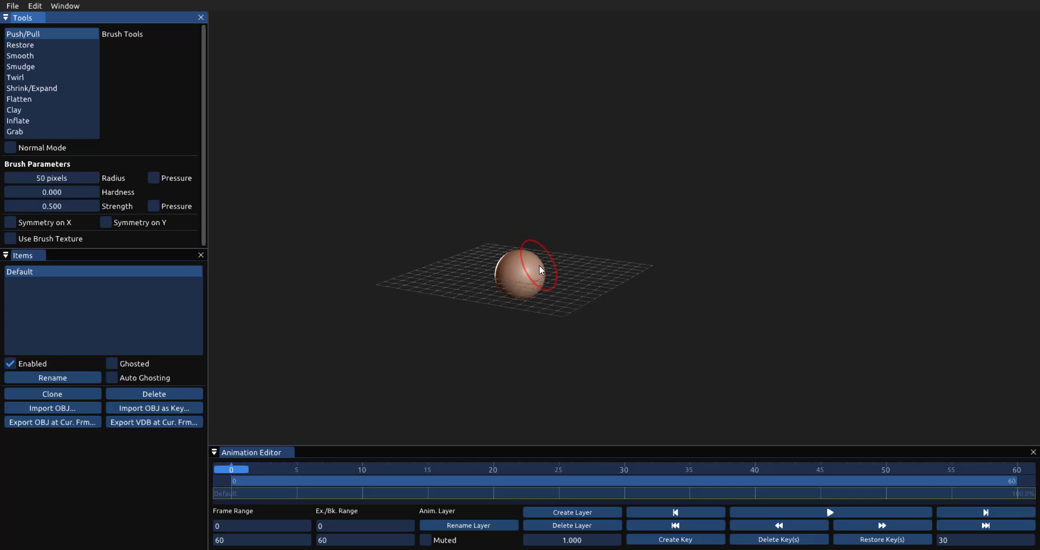
scroll(539, 270, up, 3)
scroll(539, 268, down, 3)
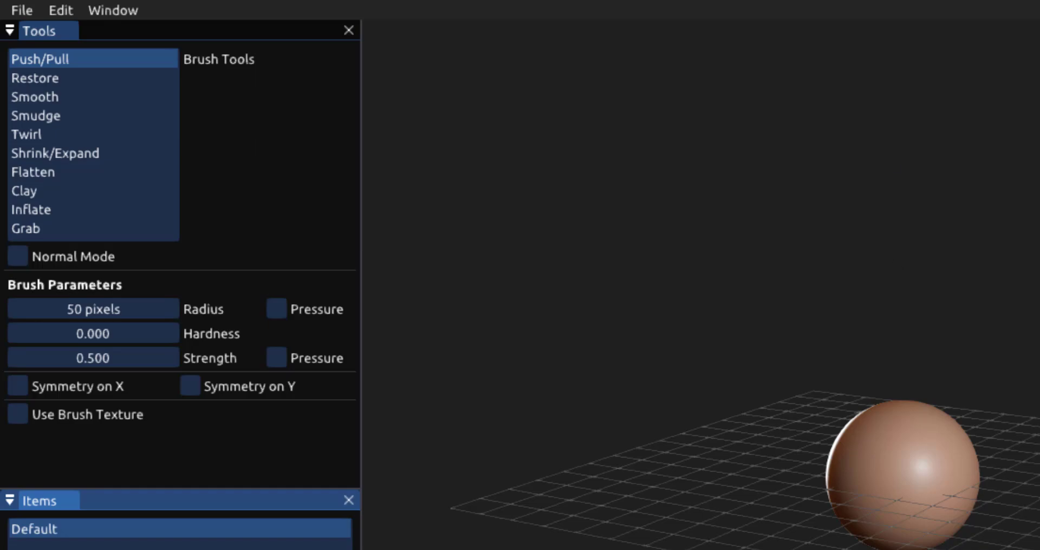
Step: Re-dock the Items panel beneath Tools, and open the Volumetrics panel docked along the viewport's opposite side
drag(181, 489, 182, 38)
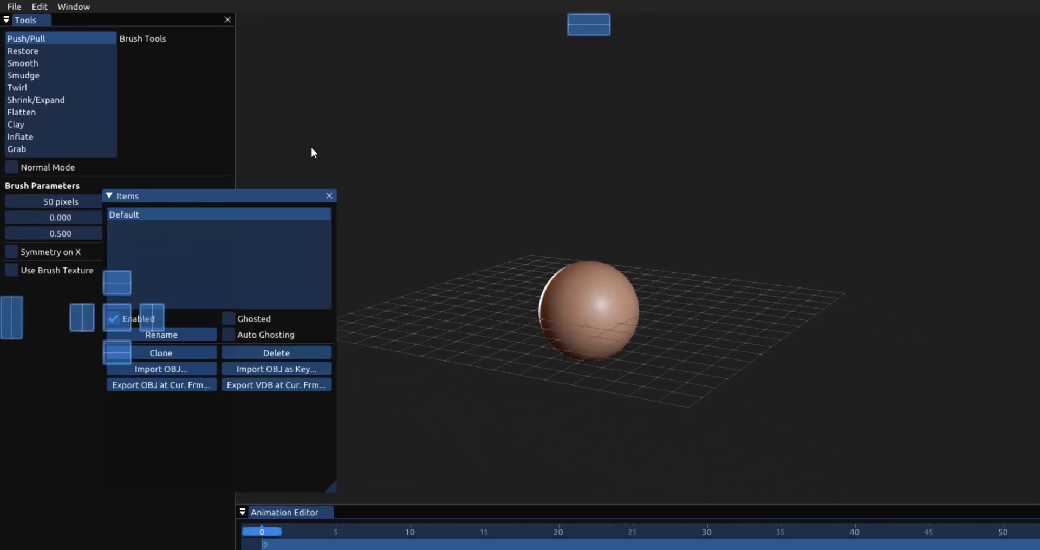
drag(104, 22, 103, 310)
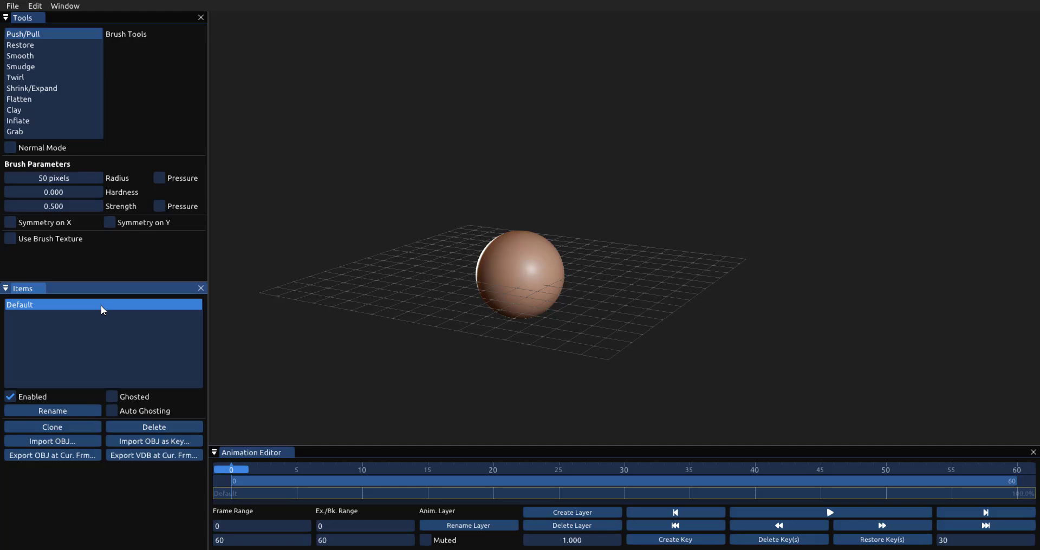
click(65, 6)
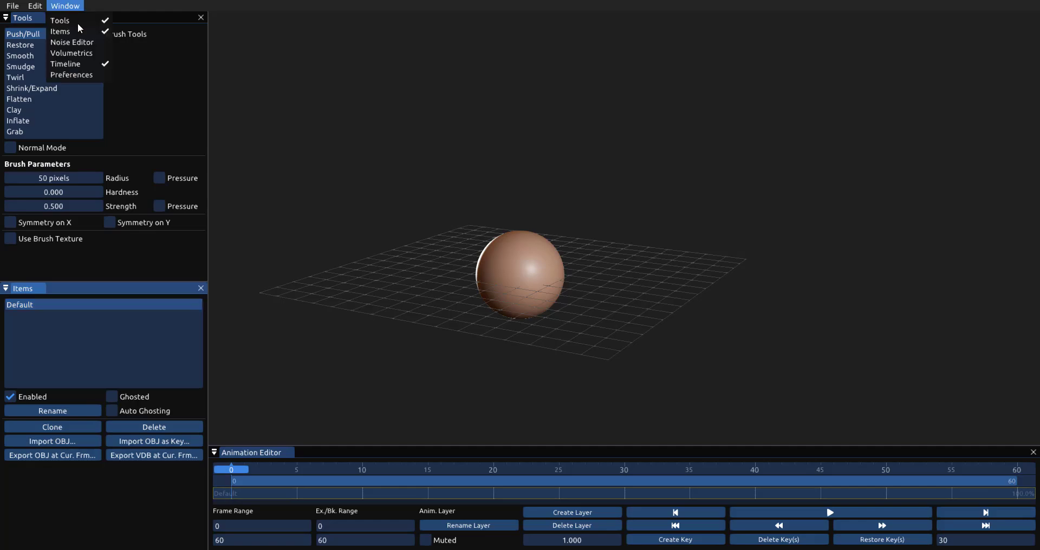
click(96, 58)
drag(130, 41, 1009, 284)
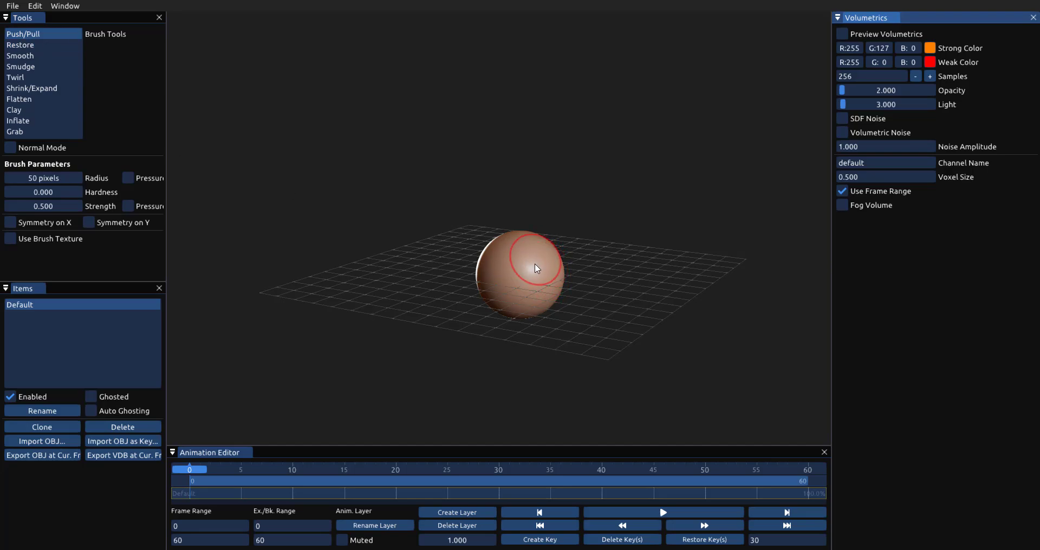
Step: Set the brush radius to 97 pixels and strength to 1.000, and choose the Clay brush
mouse_move(531, 263)
right_down()
mouse_move(556, 227)
mouse_move(535, 288)
right_up()
mouse_move(573, 278)
right_down()
mouse_move(495, 275)
mouse_move(617, 288)
mouse_move(469, 272)
mouse_move(545, 274)
mouse_move(529, 200)
mouse_move(514, 222)
right_up()
alt+drag(554, 282, 558, 324)
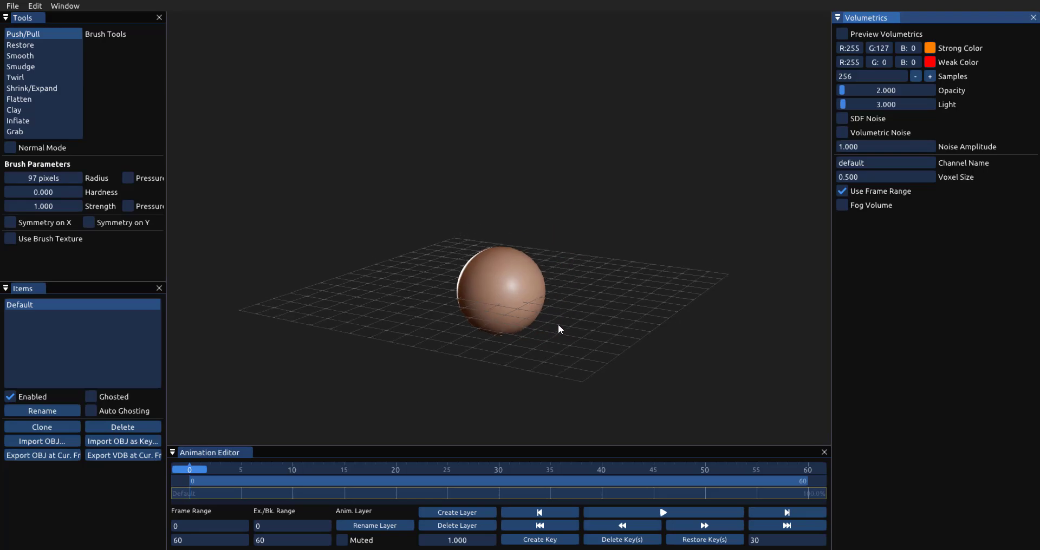
alt+right_drag(558, 324, 610, 284)
alt+middle_drag(610, 286, 642, 229)
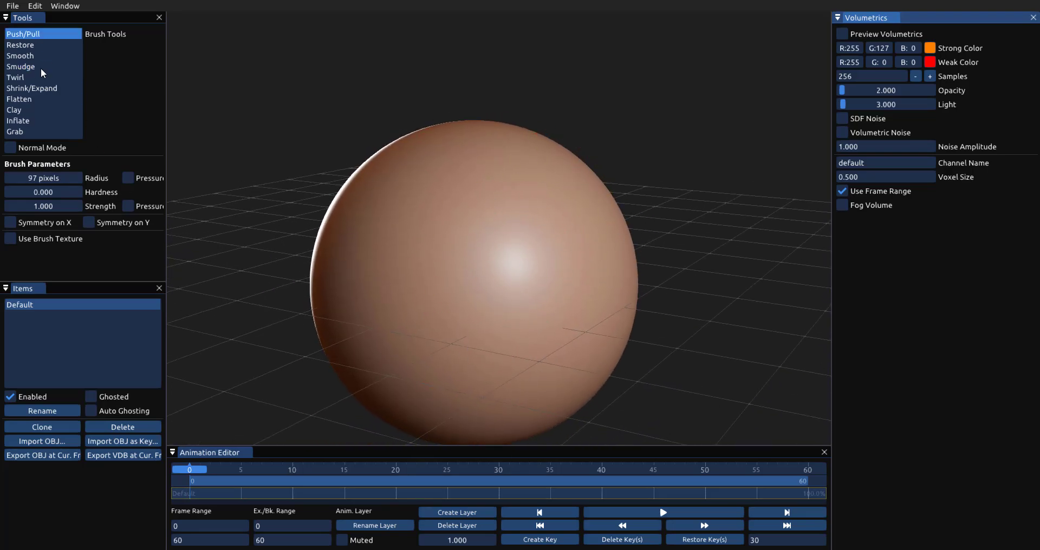
click(46, 132)
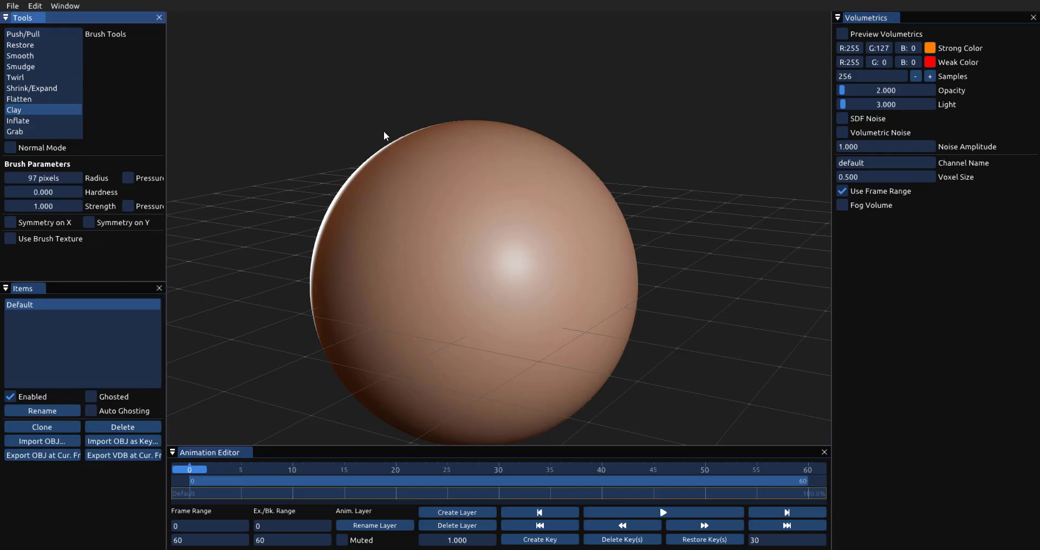
Step: Open the Noise Editor as a floating panel beside the sphere and check its Edit Noise choices, keeping Brush Noise
click(65, 6)
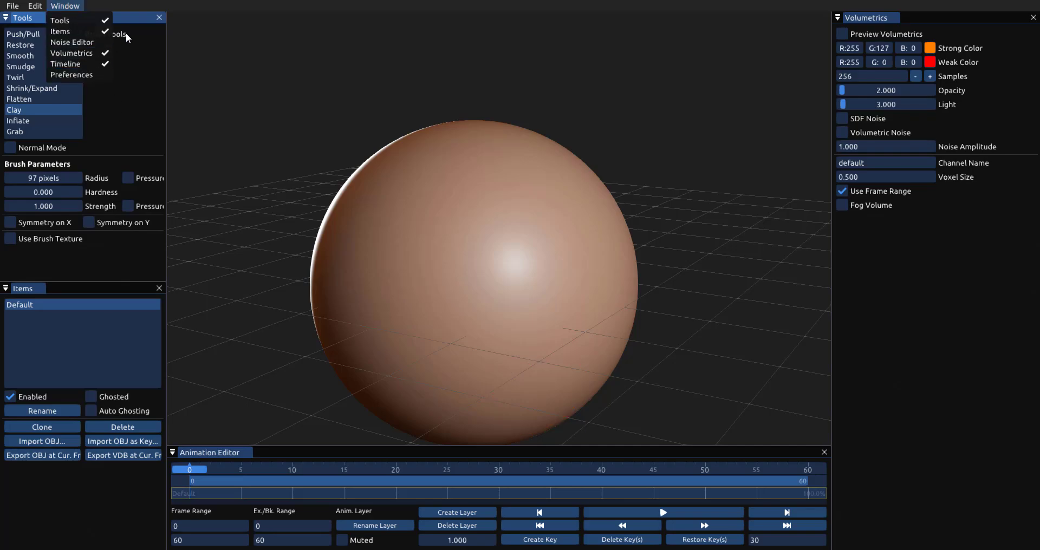
click(105, 43)
mouse_move(123, 43)
mouse_down()
mouse_move(325, 44)
mouse_move(691, 77)
mouse_up()
click(695, 89)
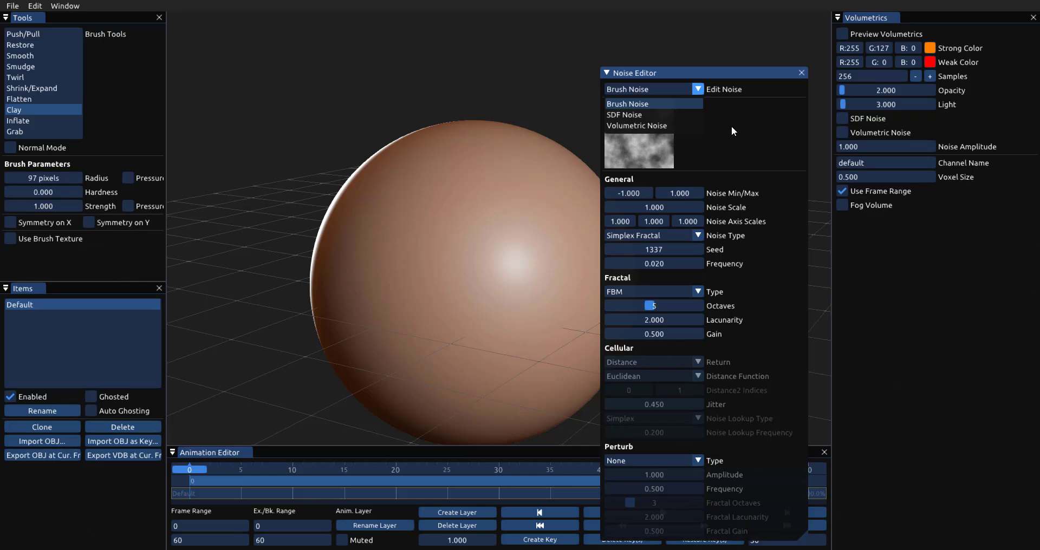
drag(730, 86, 785, 49)
Step: Turn on Symmetry on X and try Clay strokes on the sphere without and with symmetry, undoing each one
mouse_move(508, 191)
mouse_down()
mouse_move(495, 281)
mouse_move(537, 298)
mouse_move(486, 211)
mouse_move(583, 336)
mouse_up()
key(ctrl+z)
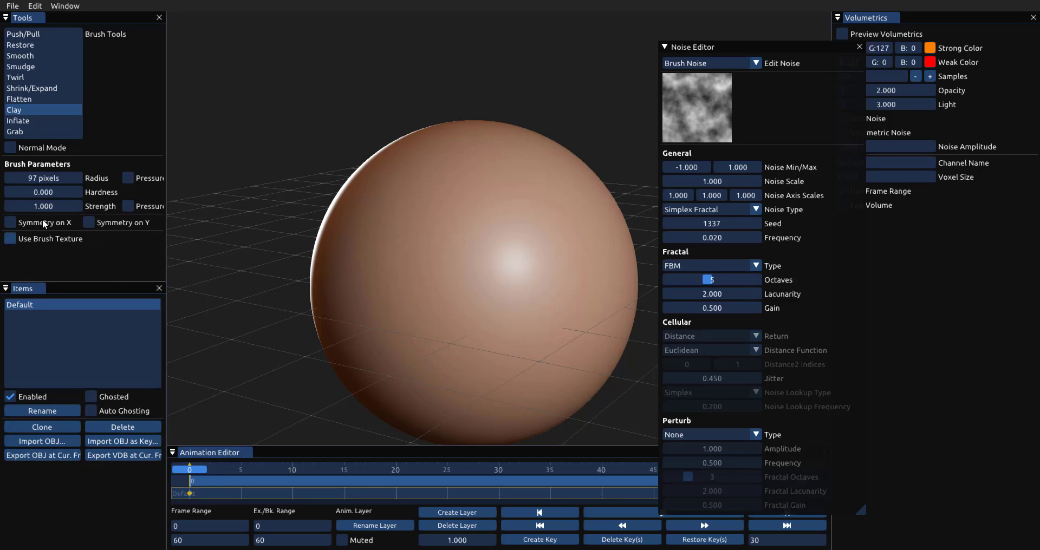
click(10, 222)
alt+middle_drag(570, 222, 520, 213)
mouse_move(520, 212)
alt+right_down()
mouse_move(498, 187)
mouse_move(520, 206)
alt+right_up()
alt+drag(533, 217, 543, 247)
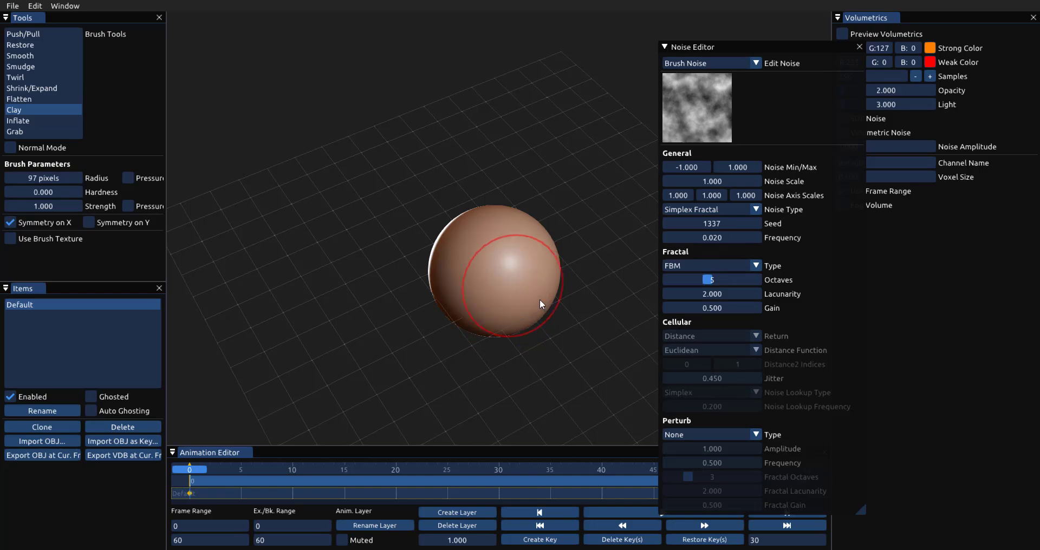
alt+drag(540, 299, 449, 247)
drag(511, 260, 508, 288)
alt+drag(534, 348, 595, 326)
key(ctrl+z)
alt+middle_drag(432, 345, 496, 337)
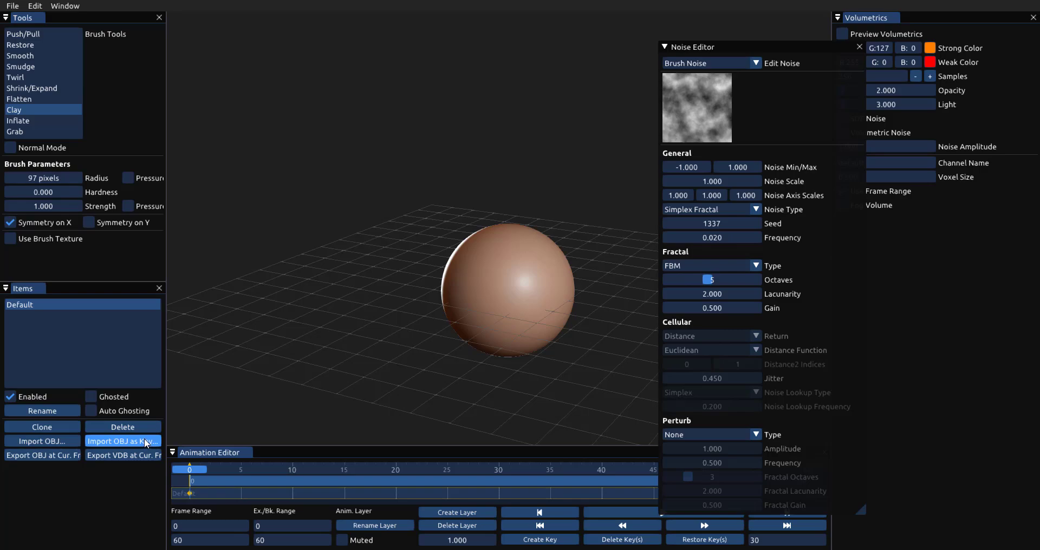
Step: Import susan.obj from the F: drive as a new item
click(59, 444)
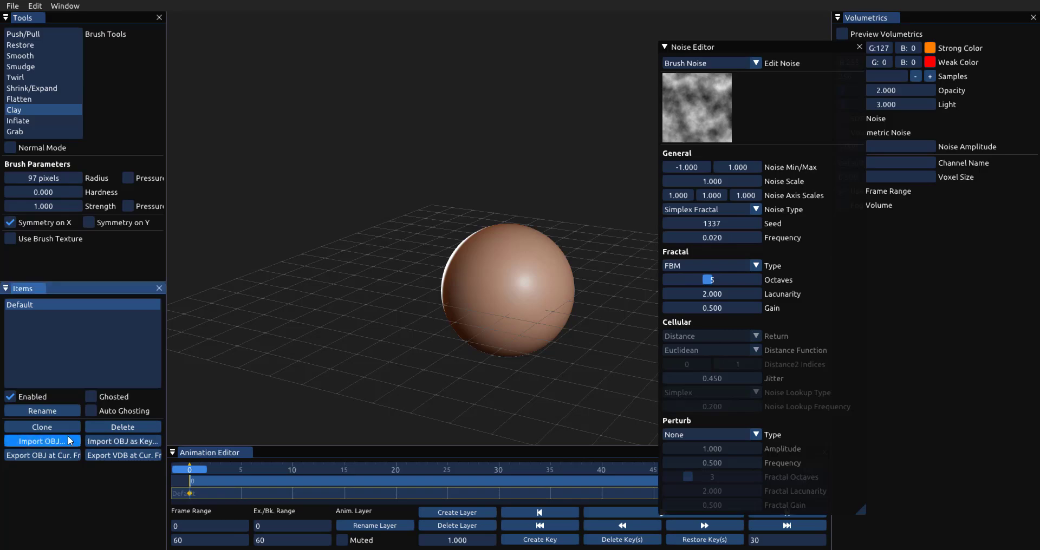
click(157, 165)
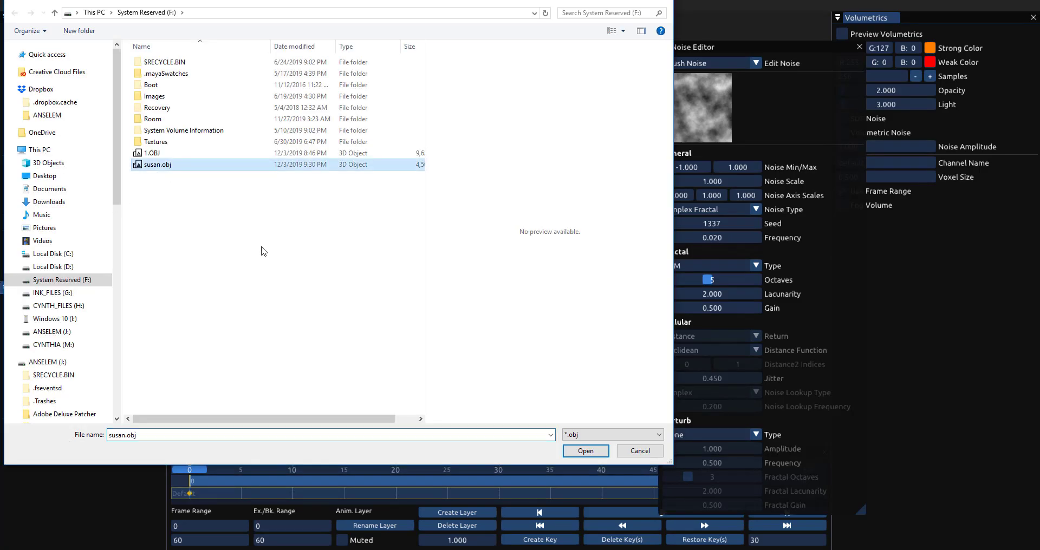
click(587, 450)
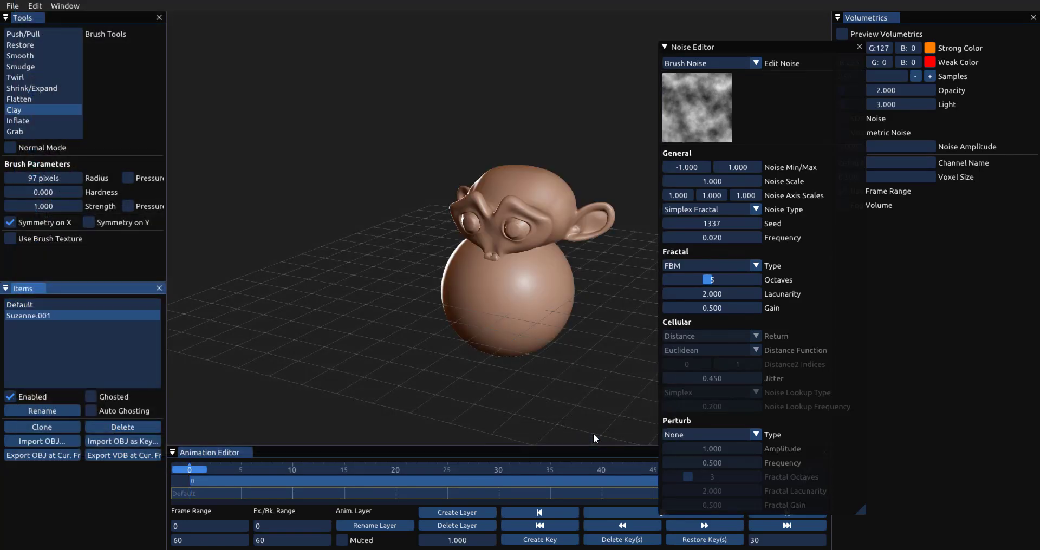
Step: Disable the Default sphere item, toggling it back on briefly to compare, and leave it hidden
click(71, 306)
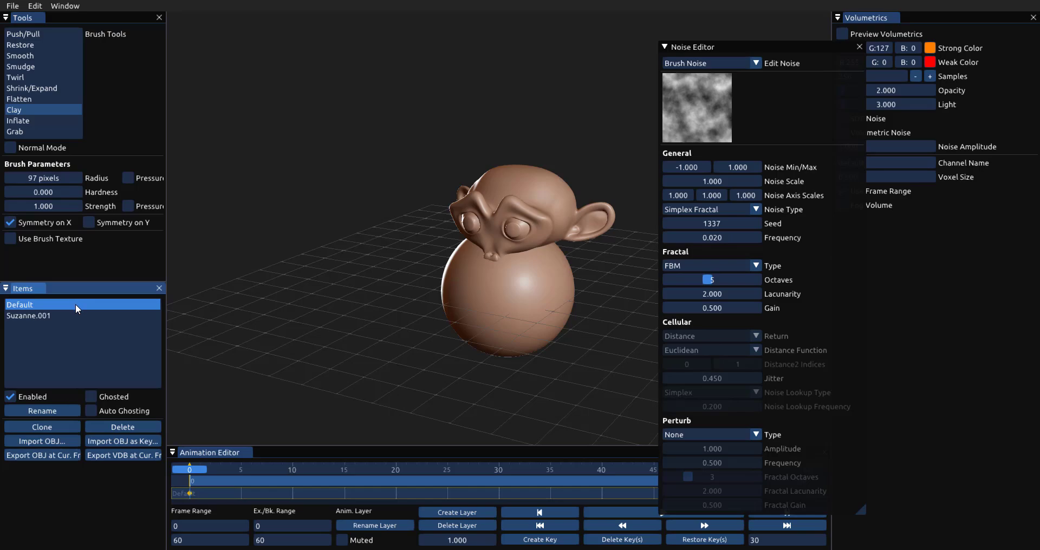
click(13, 396)
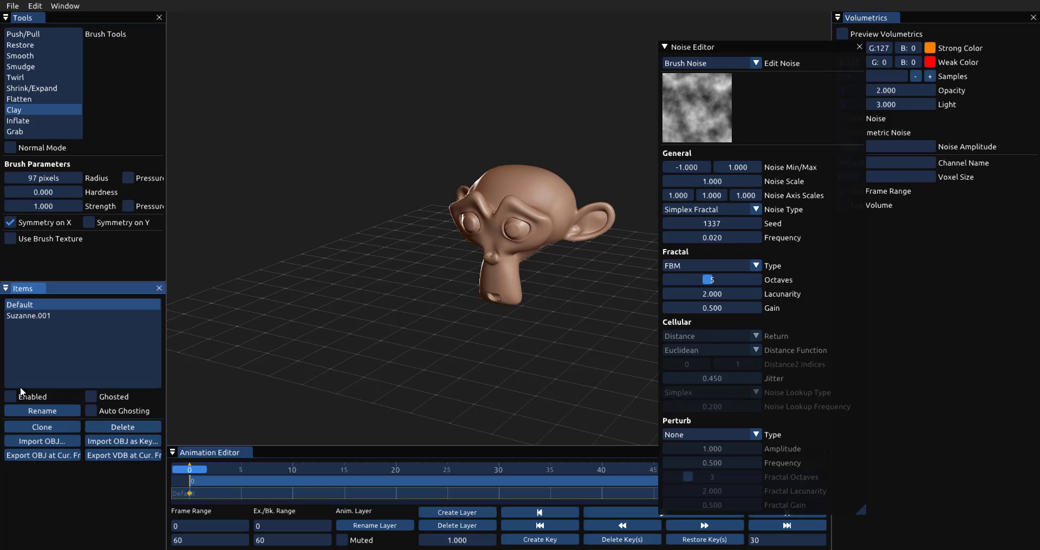
click(28, 396)
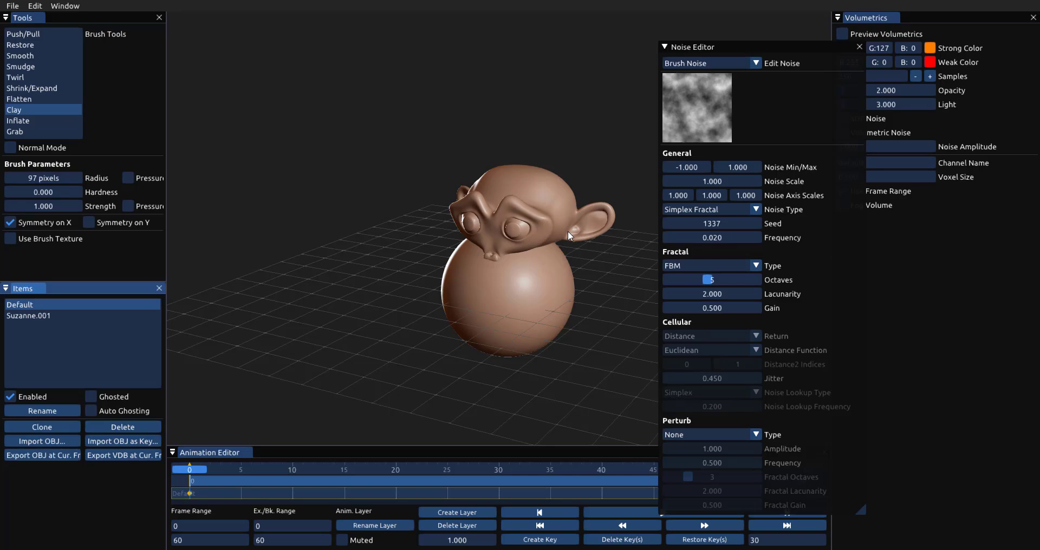
click(34, 395)
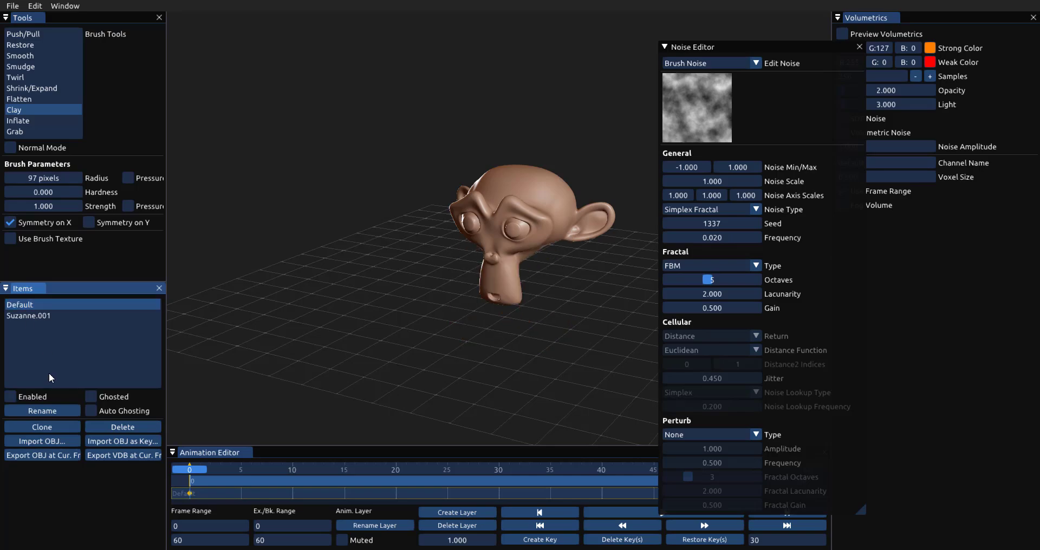
Step: Dock the Noise Editor as a tab alongside Volumetrics and bring the Volumetrics settings to the front
alt+middle_drag(542, 274, 460, 333)
alt+drag(477, 325, 535, 286)
alt+right_drag(536, 295, 542, 334)
drag(716, 49, 928, 16)
click(871, 18)
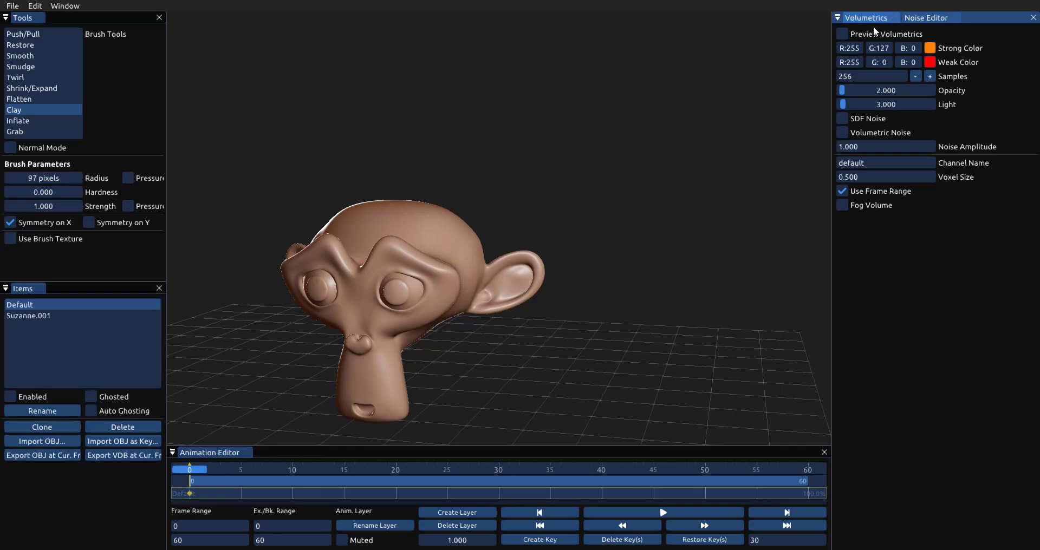
Step: Select Suzanne.001, turn off Use Frame Range, and preview its volumetrics with opacity 6.471 and light 27.647
click(64, 317)
middle_drag(408, 299, 617, 340)
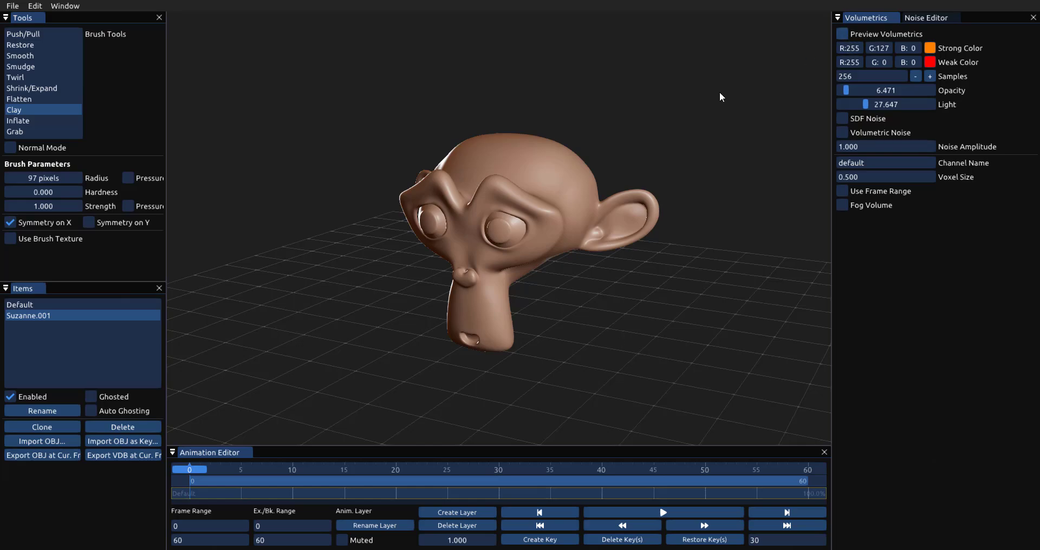
click(862, 34)
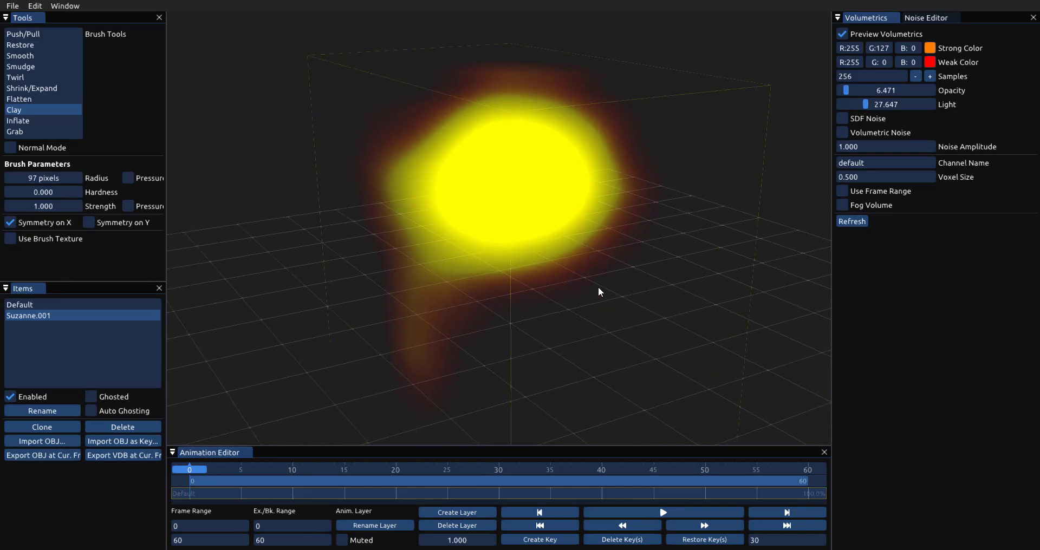
Step: Experiment with the volumetric preview's opacity and light, refresh it, and settle on opacity 10.588 and light 40.000
middle_drag(598, 290, 709, 217)
mouse_move(865, 104)
mouse_down()
mouse_move(828, 109)
mouse_move(854, 108)
mouse_move(851, 90)
mouse_move(865, 92)
mouse_up()
middle_drag(636, 220, 557, 238)
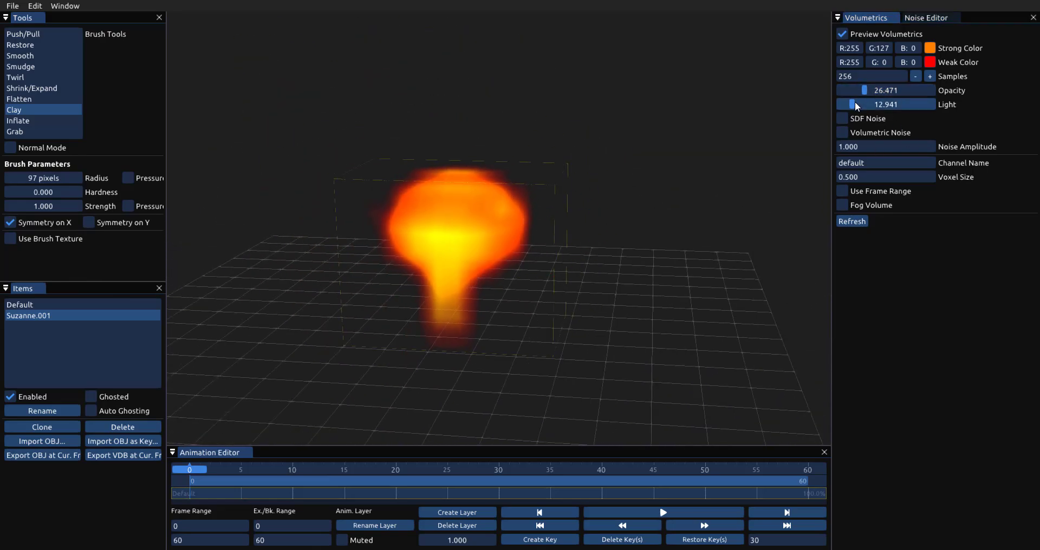
mouse_move(854, 102)
mouse_down()
mouse_move(843, 103)
mouse_move(853, 104)
mouse_up()
mouse_move(867, 89)
mouse_down()
mouse_move(898, 91)
mouse_move(876, 91)
mouse_up()
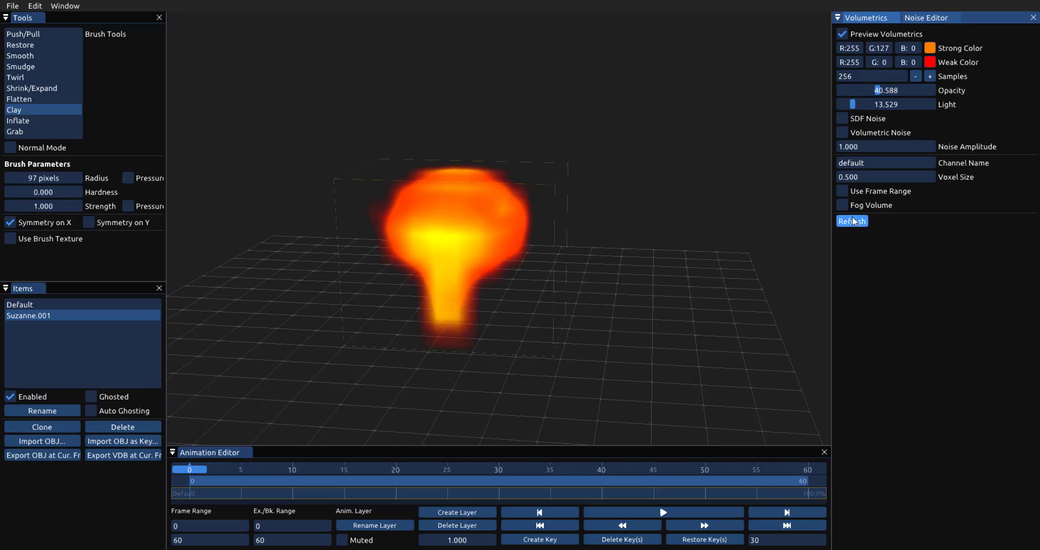
click(854, 221)
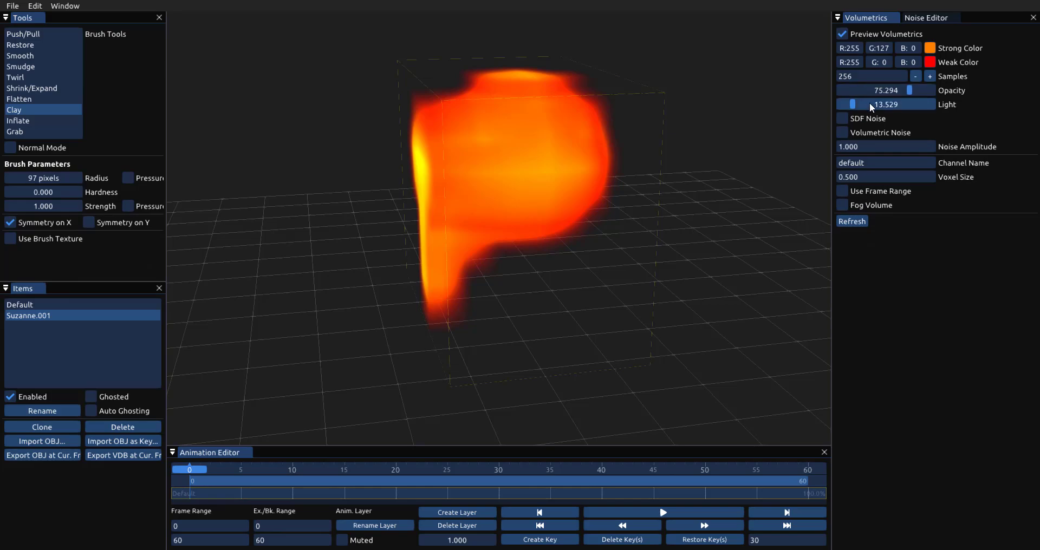
drag(904, 90, 864, 101)
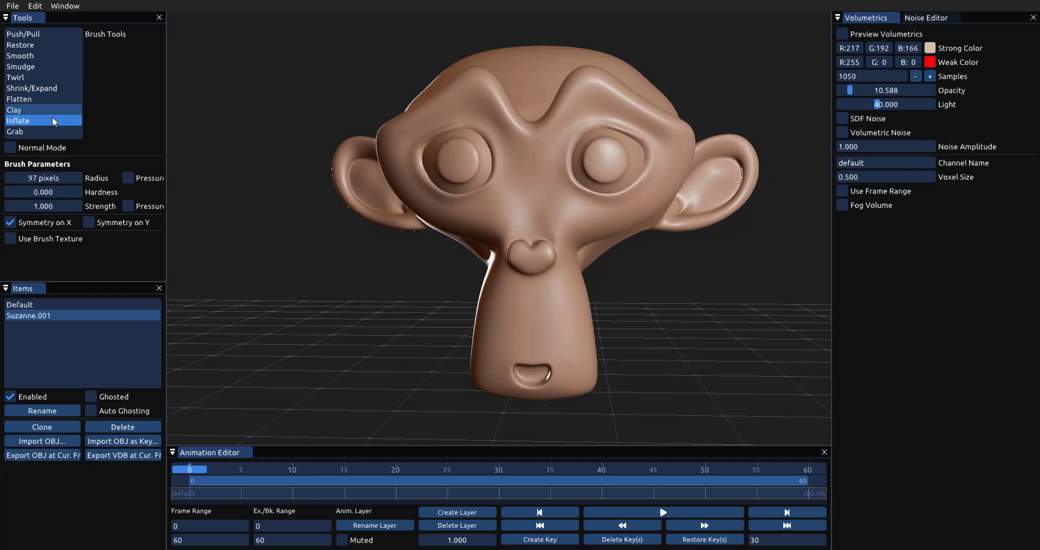
Step: Choose the Grab brush and pull Suzanne's upper eyelids down slightly at frame 0
click(27, 34)
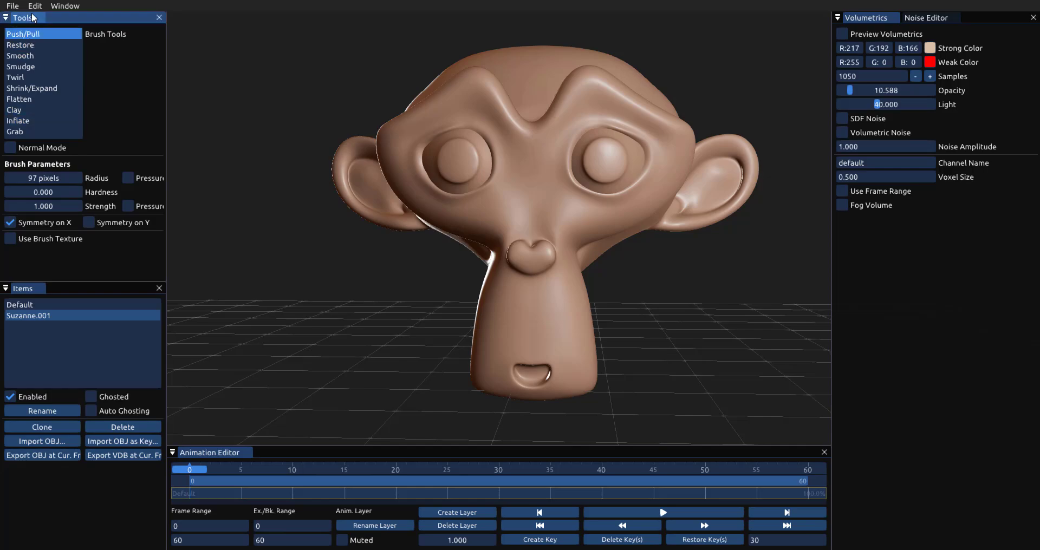
click(31, 121)
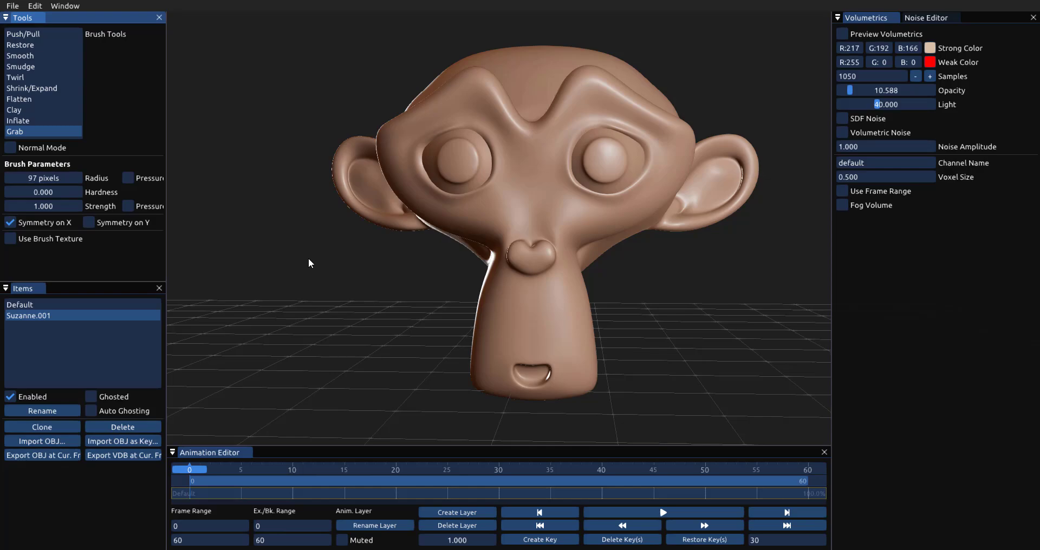
middle_drag(683, 180, 722, 233)
scroll(726, 245, up, 3)
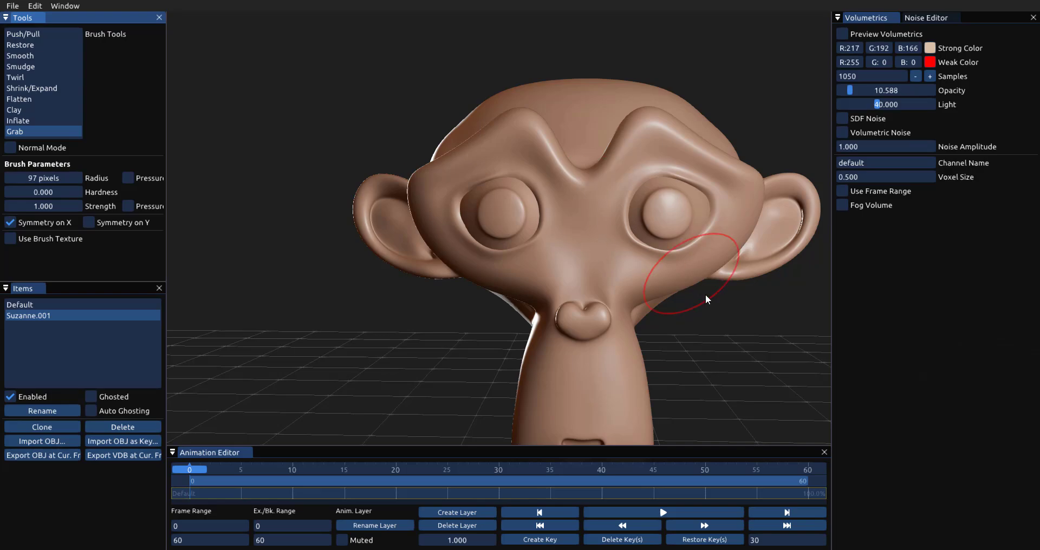
alt+drag(706, 294, 716, 333)
alt+right_drag(717, 333, 703, 264)
mouse_move(703, 265)
alt+mouse_down()
mouse_move(685, 301)
mouse_move(697, 281)
alt+mouse_up()
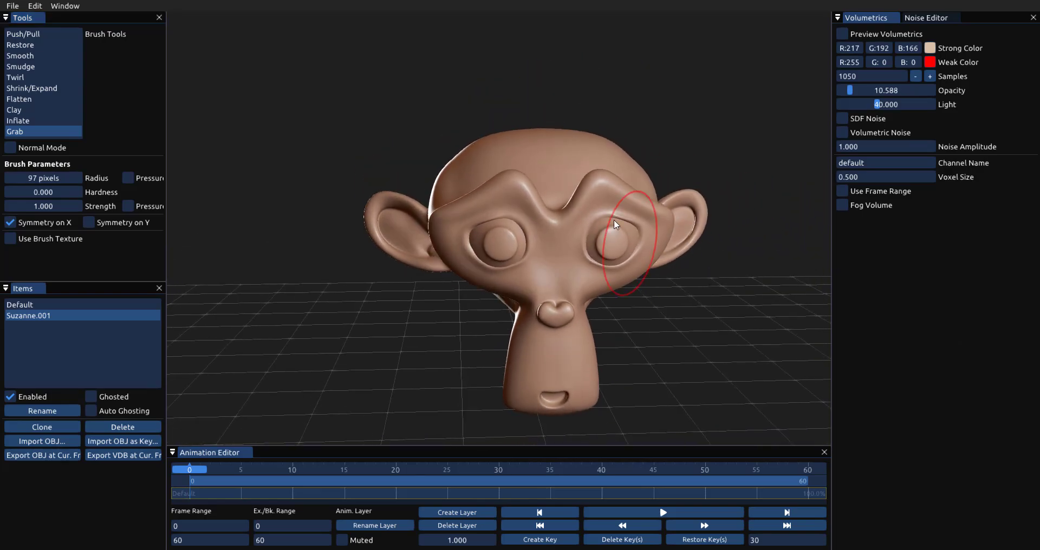
mouse_move(596, 215)
mouse_down()
mouse_move(598, 205)
mouse_move(598, 222)
mouse_up()
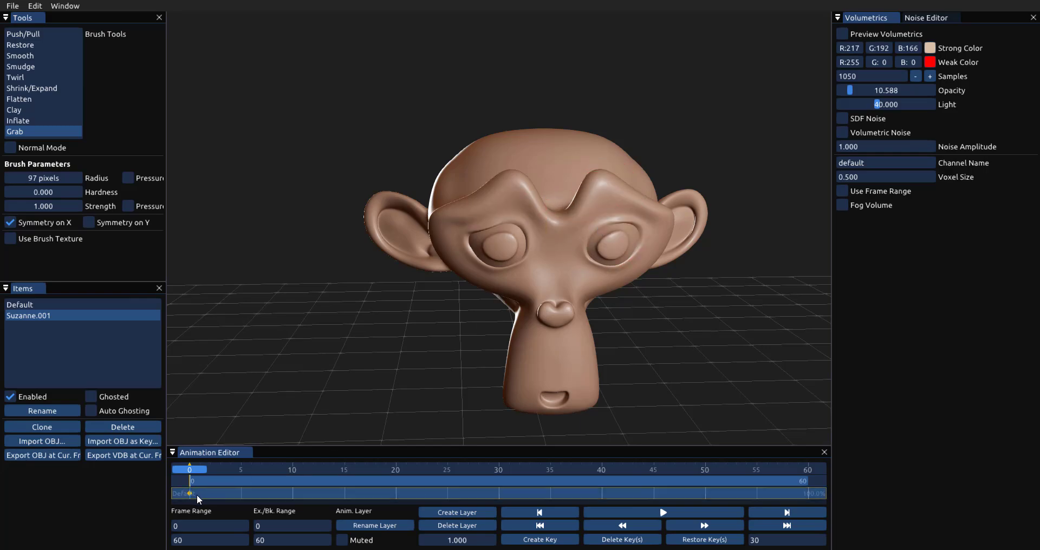
Step: Move the timeline to frame 10 and try reshaping Suzanne's mouth with a Grab stroke
mouse_move(193, 469)
mouse_down()
mouse_move(375, 469)
mouse_move(300, 473)
mouse_up()
scroll(673, 300, up, 5)
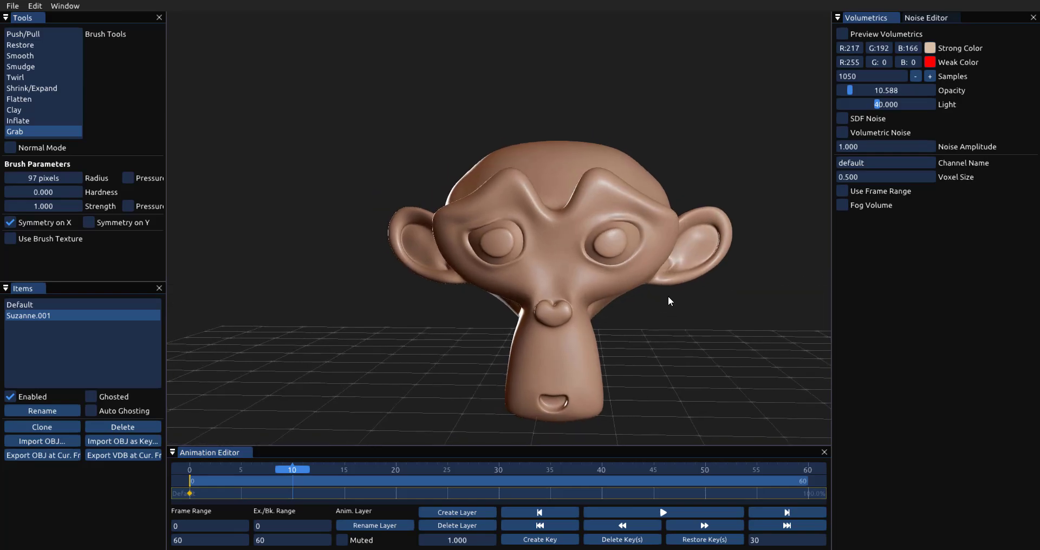
middle_drag(669, 269, 663, 231)
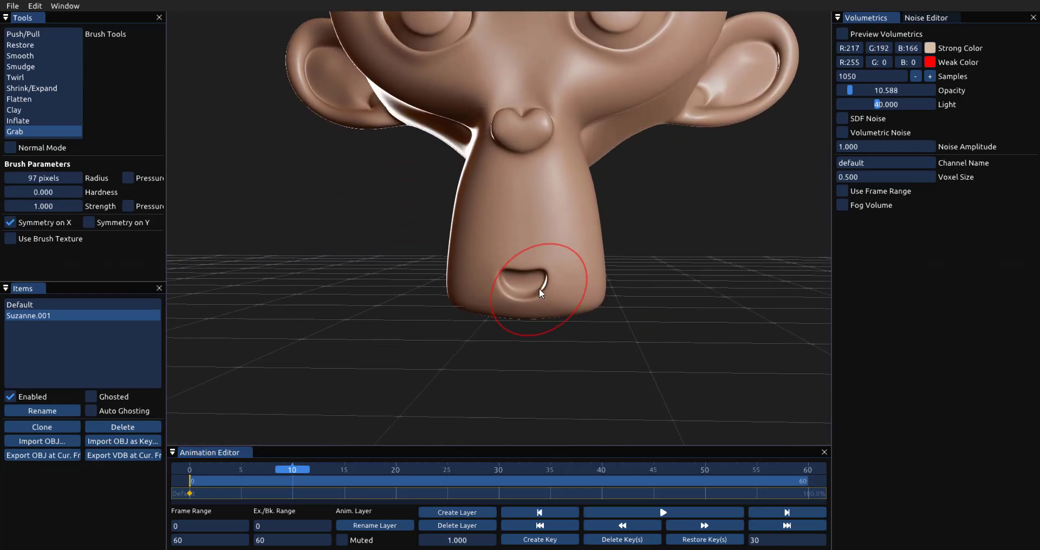
mouse_move(540, 289)
mouse_down()
mouse_move(507, 279)
mouse_move(533, 296)
mouse_move(519, 294)
mouse_up()
Step: Set the Grab brush radius to 70 pixels and turn off Symmetry on X for asymmetric mouth sculpting
mouse_move(536, 375)
middle_down()
mouse_move(564, 335)
mouse_move(524, 359)
mouse_move(490, 348)
middle_up()
scroll(553, 362, up, 3)
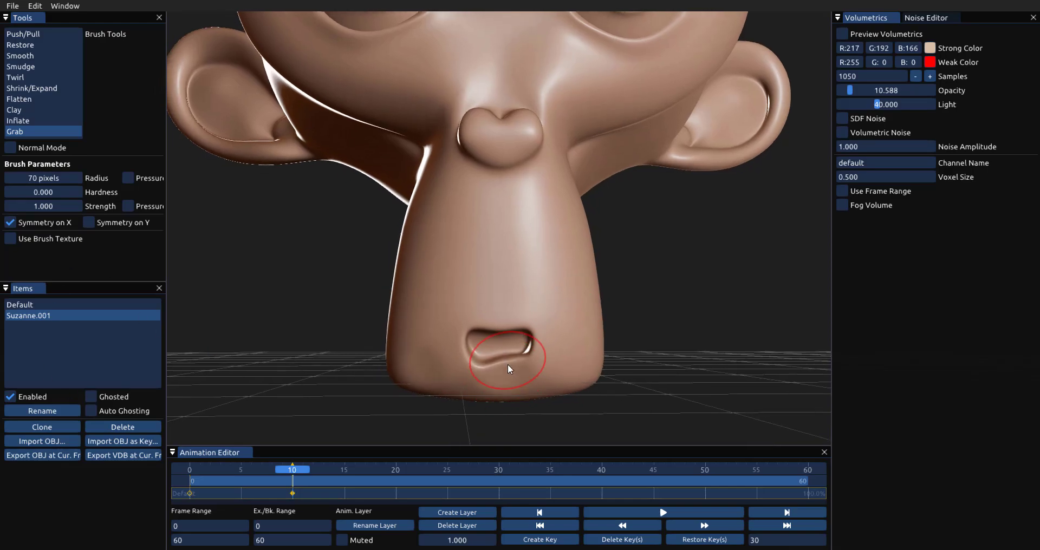
click(22, 226)
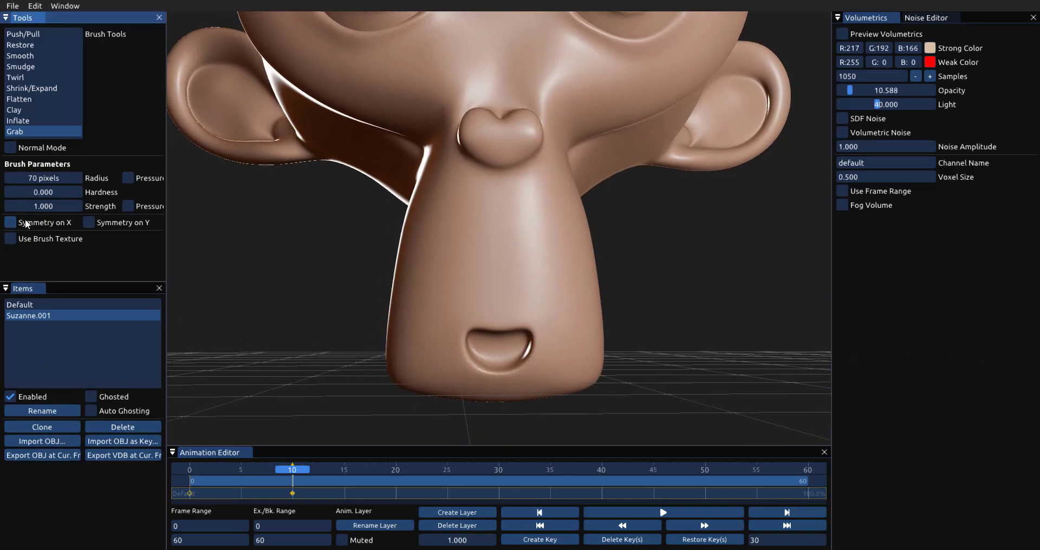
Step: Close and flatten Suzanne's mouth at frame 10 with Grab strokes, smoothing the lip line between them
drag(502, 378, 502, 369)
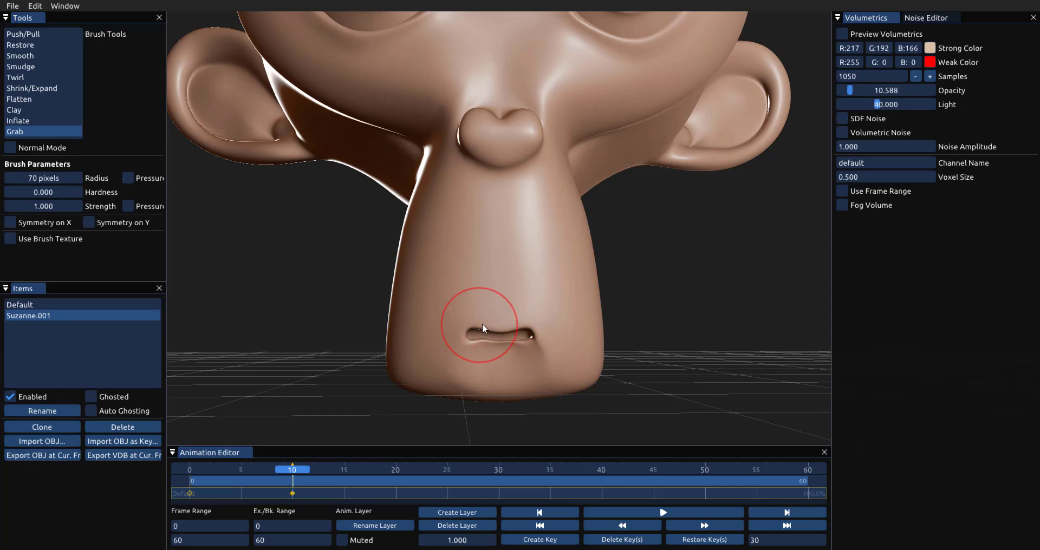
key(s)
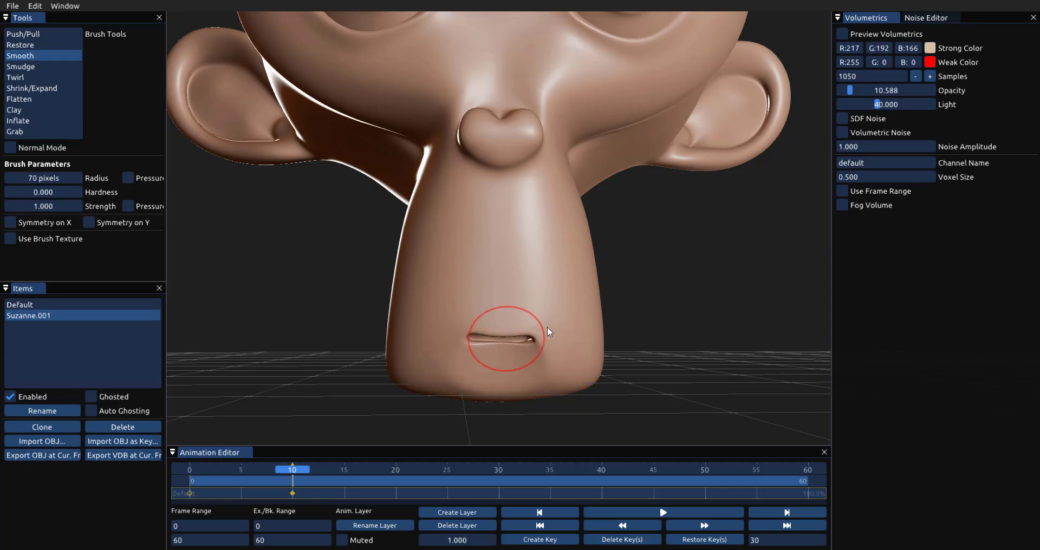
key(g)
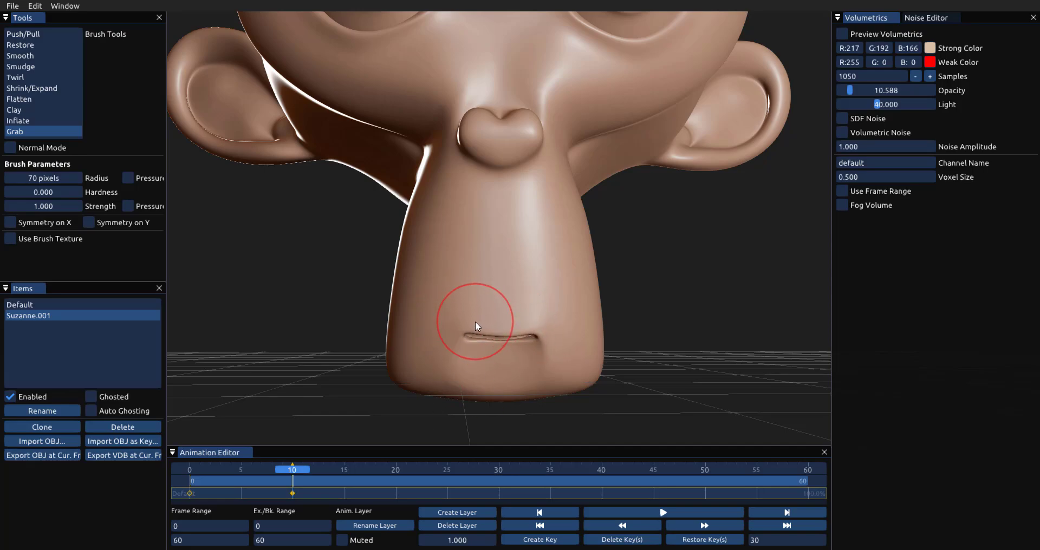
key(shift)
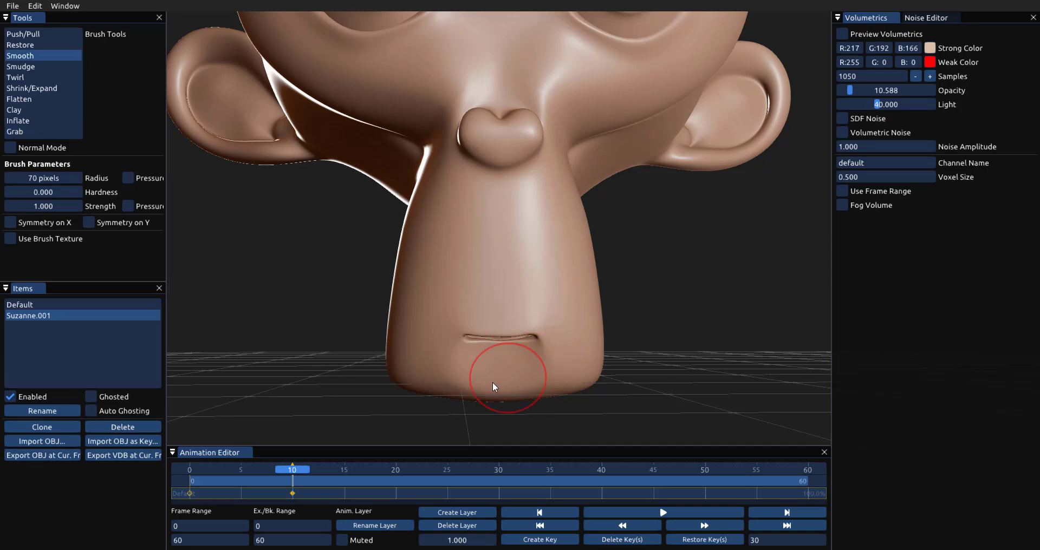
Step: Scrub the timeline back to frame 0 to review the mouth animation on the whole head
alt+drag(552, 368, 626, 344)
alt+right_drag(626, 344, 552, 292)
middle_drag(553, 296, 614, 346)
click(214, 488)
drag(214, 488, 181, 481)
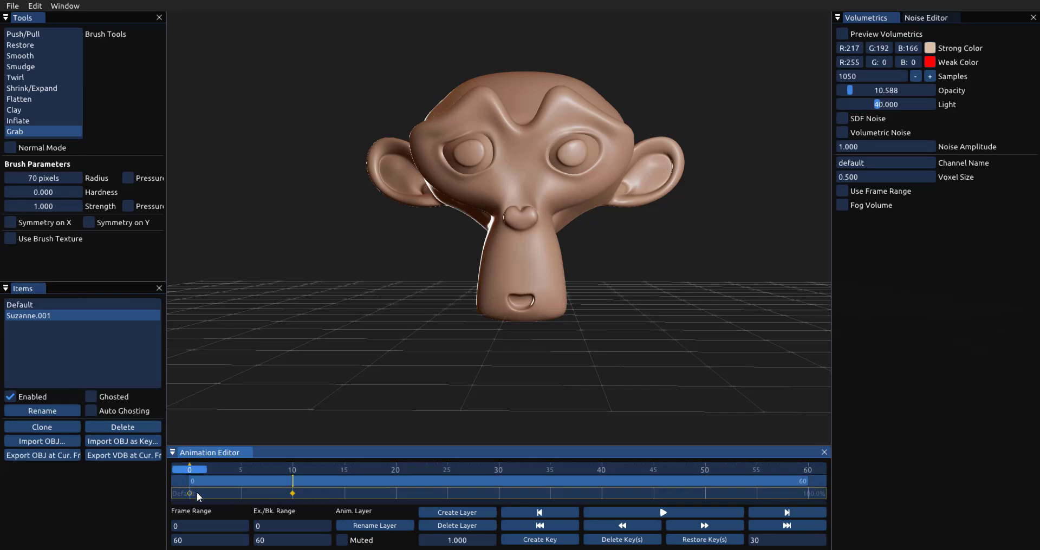
Step: Select the frame 0 key and return Suzanne's sculpted eyelids to their original shape with the Restore brush
click(189, 494)
middle_drag(641, 297, 637, 333)
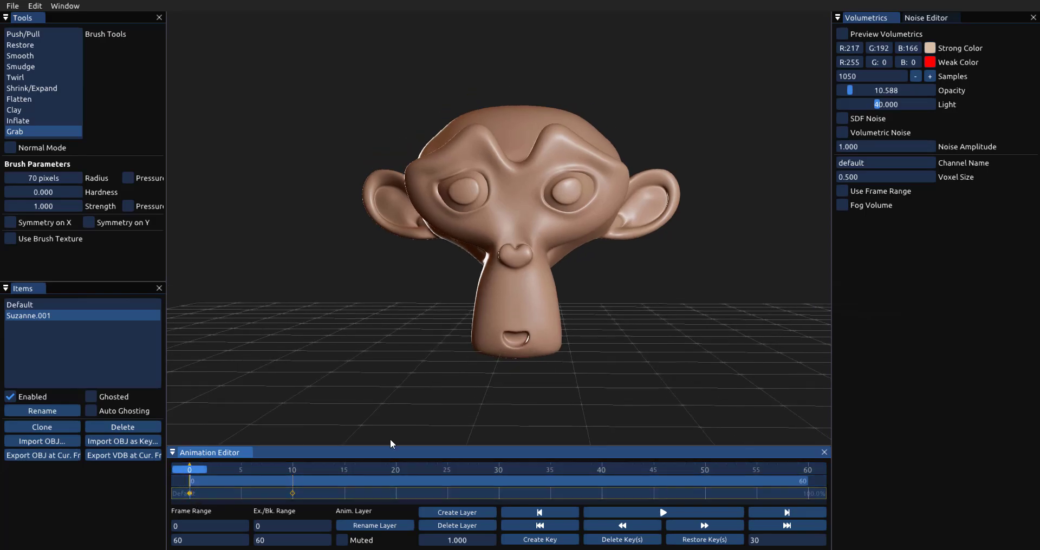
mouse_move(196, 471)
mouse_down()
mouse_move(296, 466)
mouse_move(244, 477)
mouse_move(291, 484)
mouse_move(200, 480)
mouse_up()
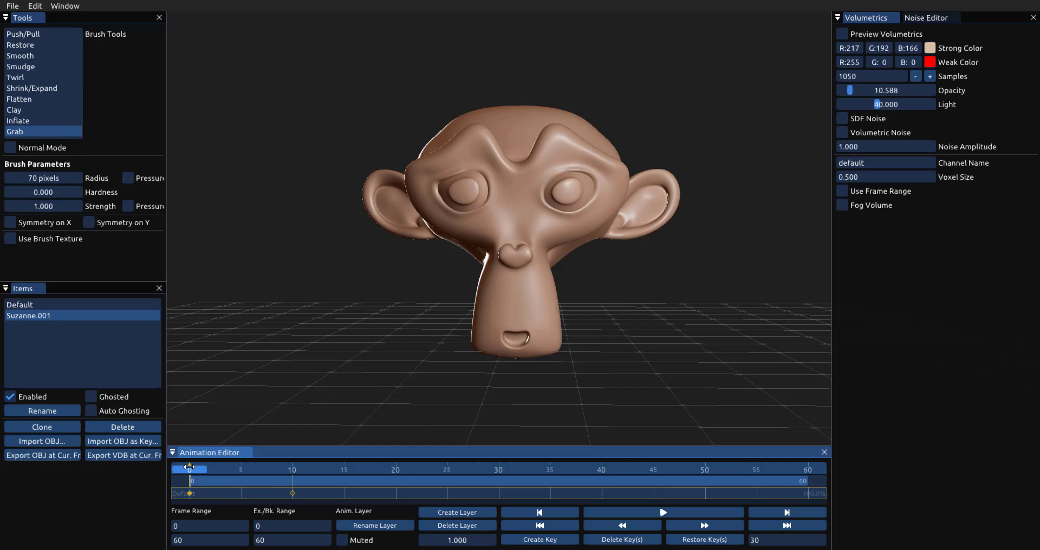
click(29, 46)
drag(559, 180, 568, 172)
drag(465, 186, 463, 208)
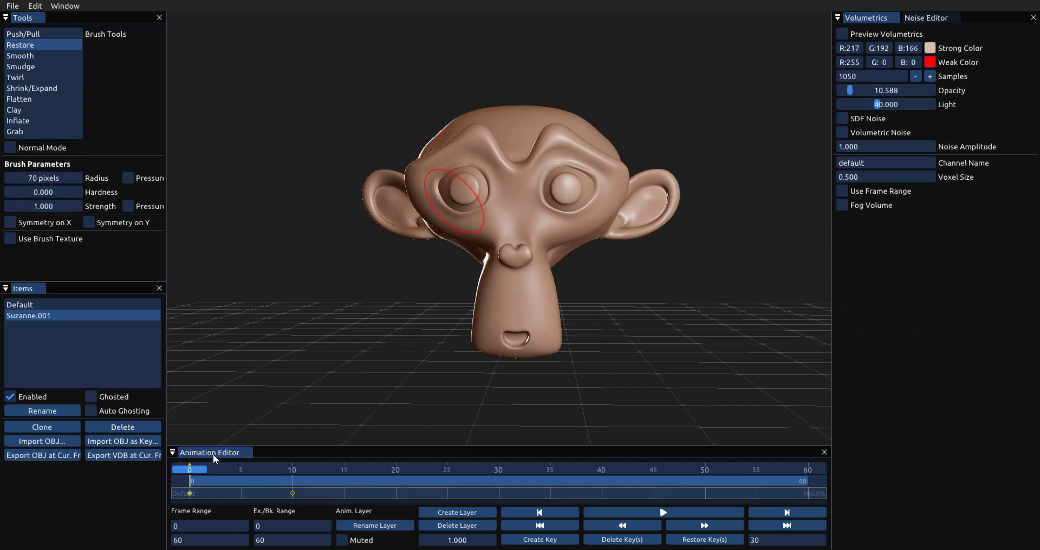
mouse_move(200, 471)
mouse_down()
mouse_move(283, 473)
mouse_move(189, 471)
mouse_up()
mouse_move(574, 177)
mouse_down()
mouse_move(594, 179)
mouse_move(440, 180)
mouse_up()
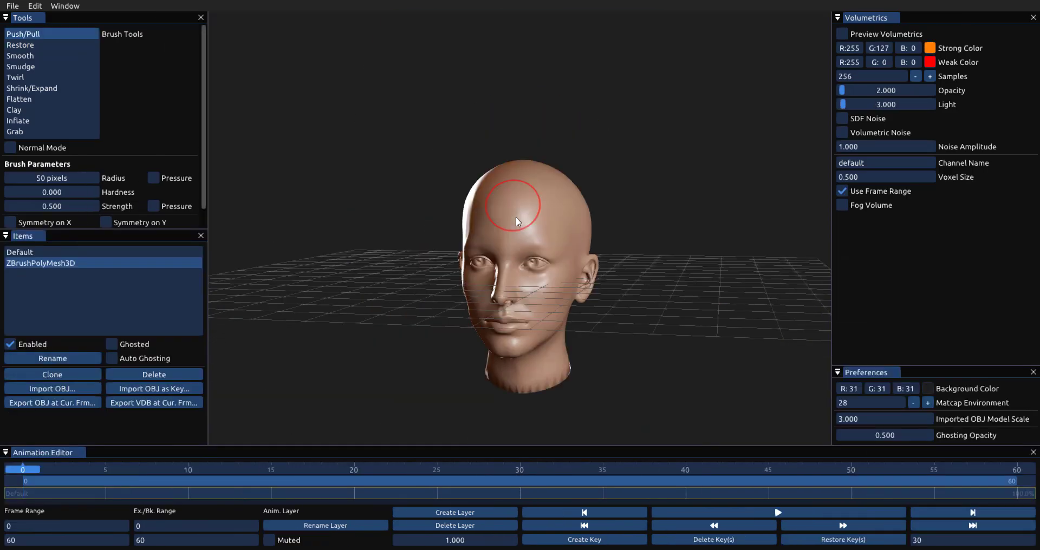
Step: Set the brush to a 111-pixel radius and 0.520 strength, and create a key for the human head at frame 0
scroll(541, 247, up, 5)
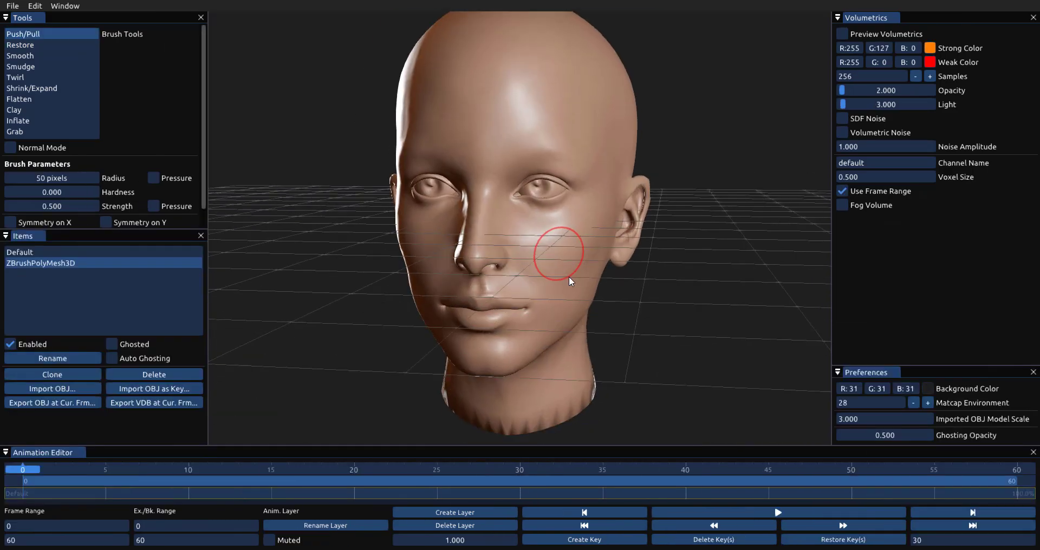
mouse_move(569, 277)
middle_down()
mouse_move(525, 289)
mouse_move(577, 323)
mouse_move(574, 360)
middle_up()
right_drag(521, 208, 554, 206)
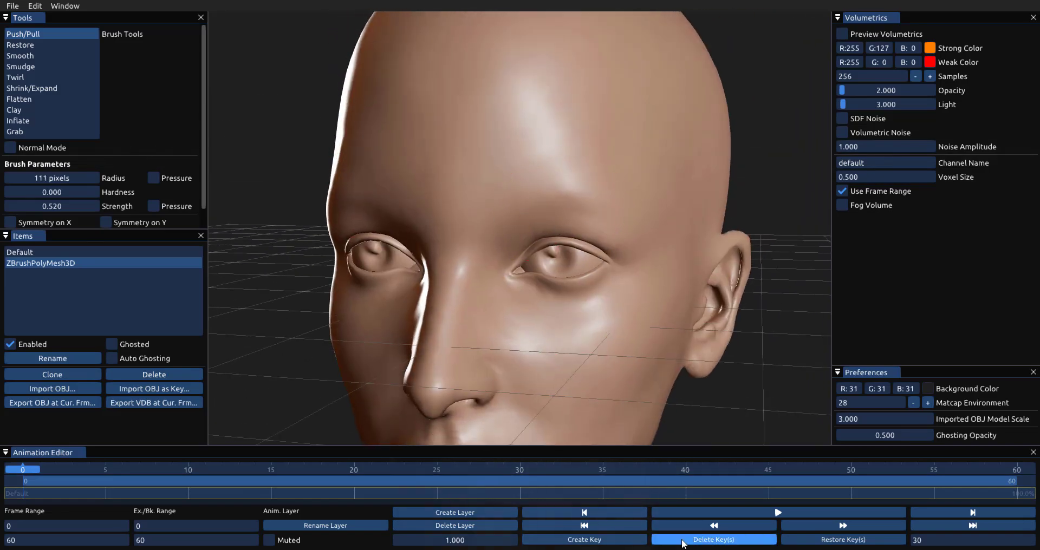
click(583, 539)
Step: Move to frame 5 and reshape the upper eyelid of one eye with the Grab brush
drag(27, 470, 115, 474)
drag(544, 239, 542, 231)
click(14, 131)
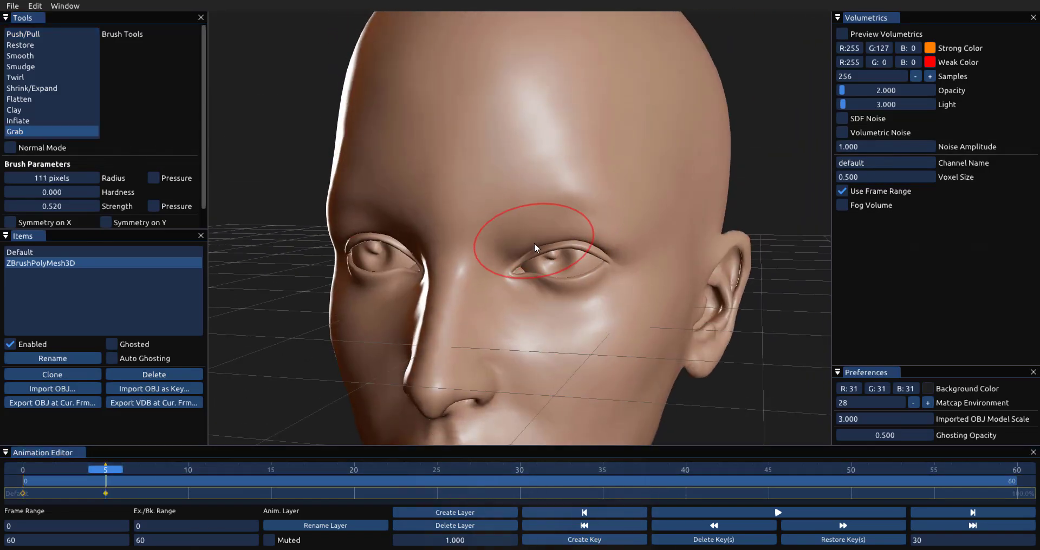
mouse_move(613, 261)
middle_down()
mouse_move(561, 348)
mouse_move(531, 252)
middle_up()
scroll(532, 252, down, 5)
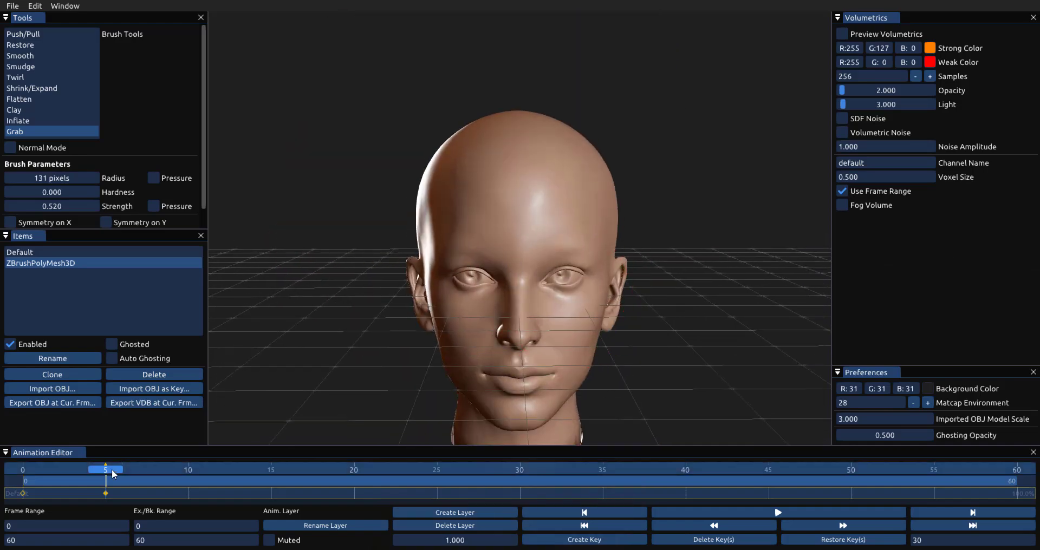
Step: At frame 10, enable Symmetry on X and pull the mouth corners down with a 102-pixel Grab brush at strength 0.385
drag(112, 469, 183, 475)
click(10, 223)
drag(552, 375, 561, 365)
right_drag(571, 326, 556, 339)
middle_drag(628, 238, 571, 242)
scroll(571, 242, up, 5)
middle_drag(625, 285, 576, 310)
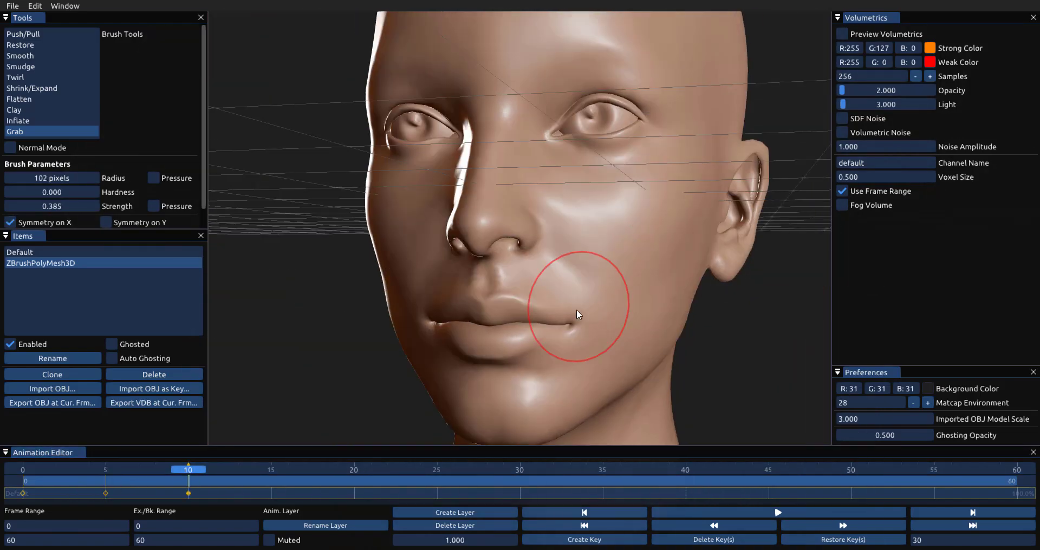
drag(576, 310, 573, 329)
click(190, 471)
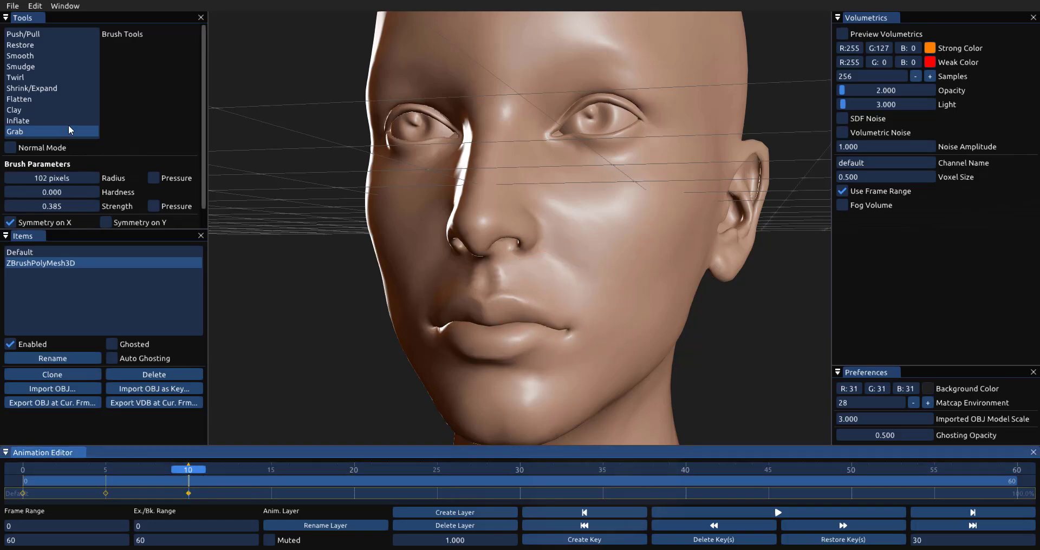
Step: Puff out the cheeks at frame 10 with the Inflate brush at 135 pixels radius and 0.420 strength
click(70, 122)
right_drag(600, 288, 619, 284)
mouse_move(618, 284)
mouse_down()
mouse_move(621, 313)
mouse_move(613, 278)
mouse_move(656, 310)
mouse_move(653, 287)
mouse_up()
mouse_move(653, 287)
middle_down()
mouse_move(703, 323)
mouse_move(650, 303)
middle_up()
drag(650, 304, 662, 278)
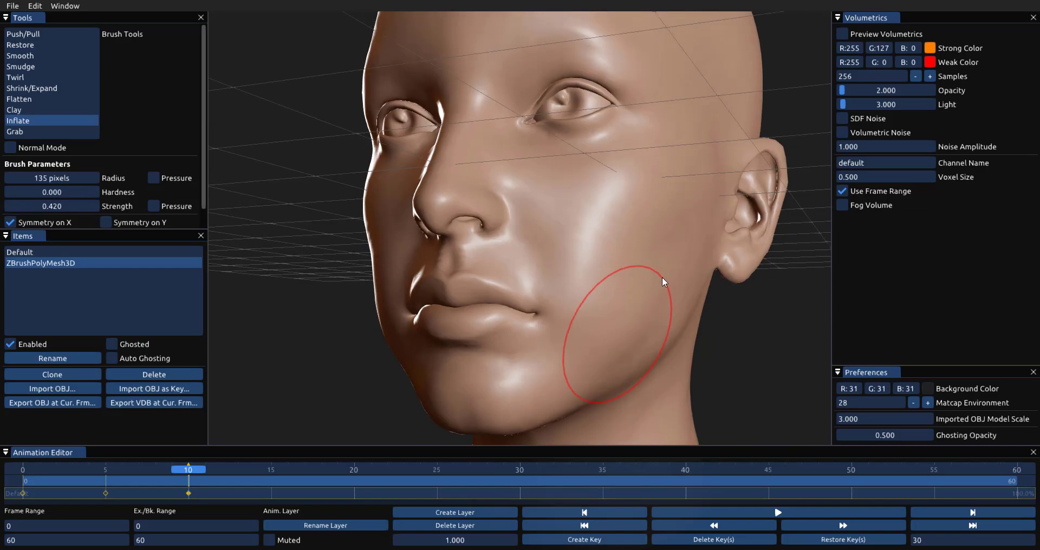
Step: Reshape the chin and jaw at frame 10 with the Grab brush and smooth the chin area
middle_drag(661, 278, 680, 332)
scroll(680, 332, down, 5)
scroll(680, 333, up, 5)
middle_drag(714, 301, 509, 291)
click(60, 132)
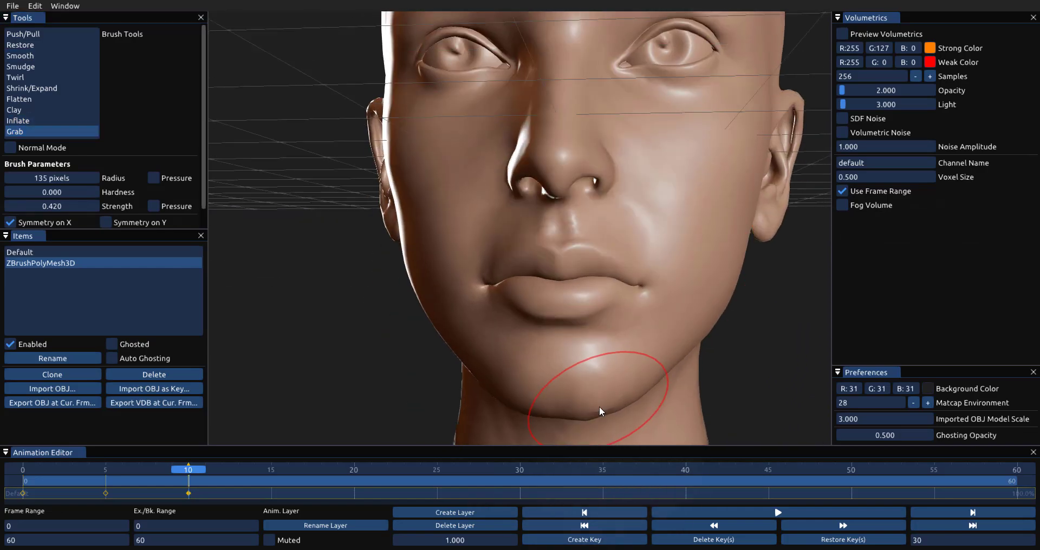
drag(599, 407, 634, 391)
mouse_move(635, 391)
shift+mouse_down()
mouse_move(567, 399)
mouse_move(571, 369)
shift+mouse_up()
scroll(572, 368, down, 5)
mouse_move(572, 369)
middle_down()
mouse_move(690, 336)
mouse_move(562, 318)
mouse_move(661, 313)
middle_up()
scroll(661, 313, up, 5)
scroll(661, 313, down, 5)
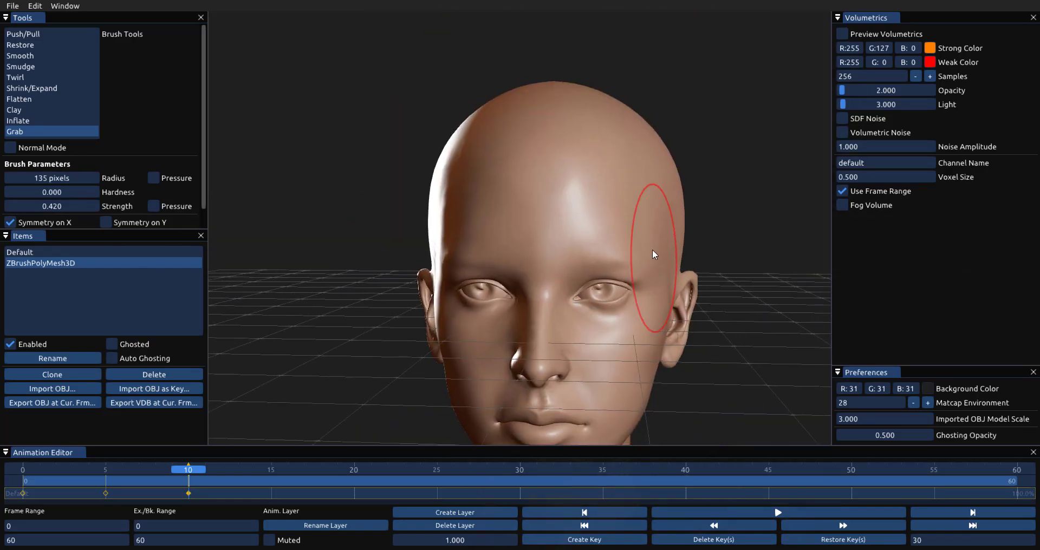
Step: Scrub the timeline from frame 10 to frame 0, stop on the frame 5 key, and inspect the head from the side
mouse_move(187, 471)
mouse_down()
mouse_move(76, 486)
mouse_move(188, 477)
mouse_up()
middle_drag(694, 332, 629, 306)
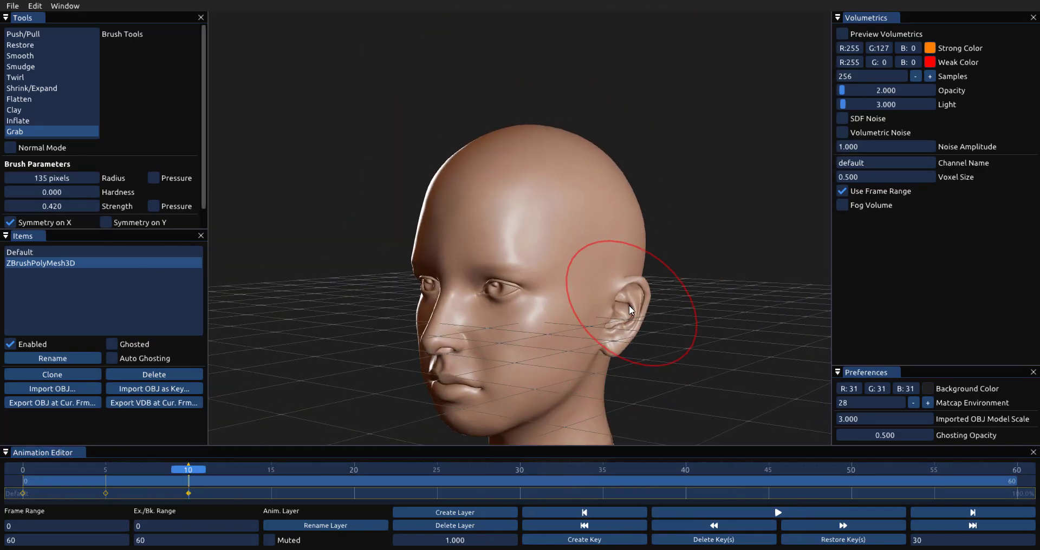
drag(189, 471, 20, 477)
drag(96, 471, 106, 494)
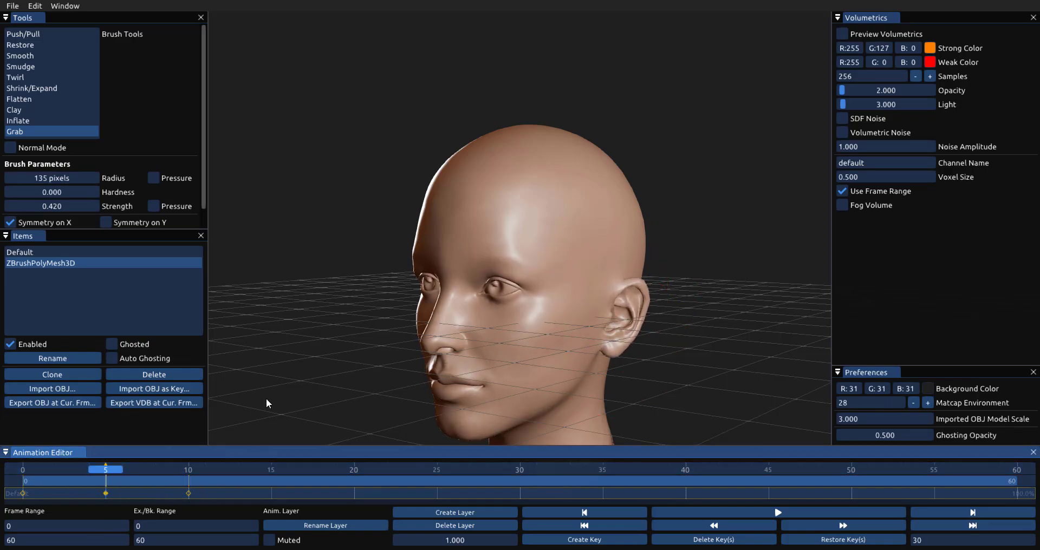
drag(266, 403, 325, 402)
scroll(325, 402, up, 3)
Step: At frame 10, brush over the ear with Restore using pressure-controlled radius and strength, and smooth around it
drag(116, 476, 188, 477)
click(35, 46)
drag(336, 216, 259, 222)
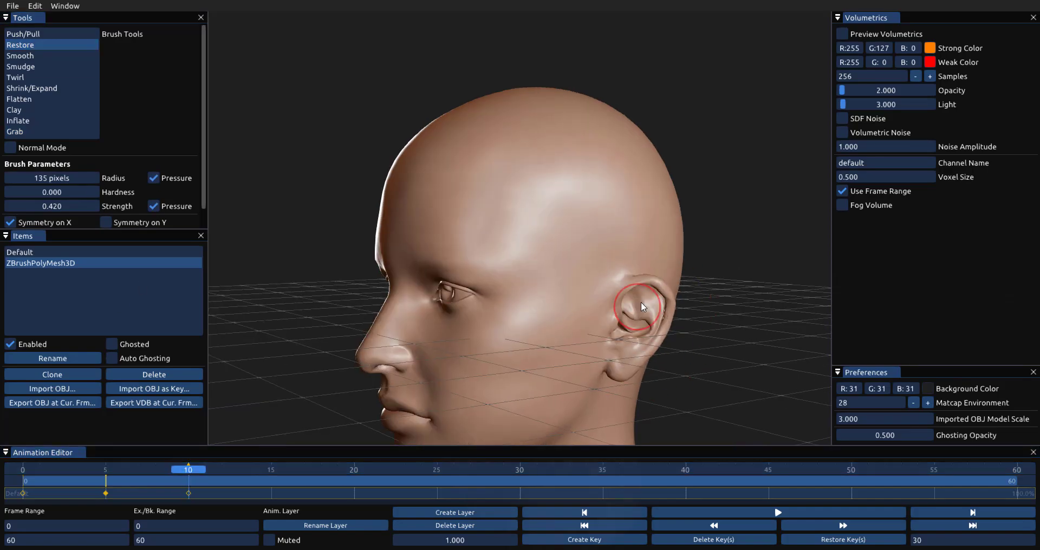
drag(641, 302, 641, 282)
shift+drag(661, 332, 647, 337)
Step: Move the timeline to frame 11 and change the matcap environment to 41
mouse_move(173, 483)
mouse_down()
mouse_move(71, 486)
mouse_move(207, 479)
mouse_up()
drag(346, 396, 589, 347)
mouse_move(194, 477)
mouse_down()
mouse_move(59, 479)
mouse_move(229, 481)
mouse_move(205, 481)
mouse_up()
drag(677, 325, 589, 359)
scroll(589, 360, down, 3)
click(928, 404)
click(928, 404)
click(928, 404)
click(927, 403)
click(927, 404)
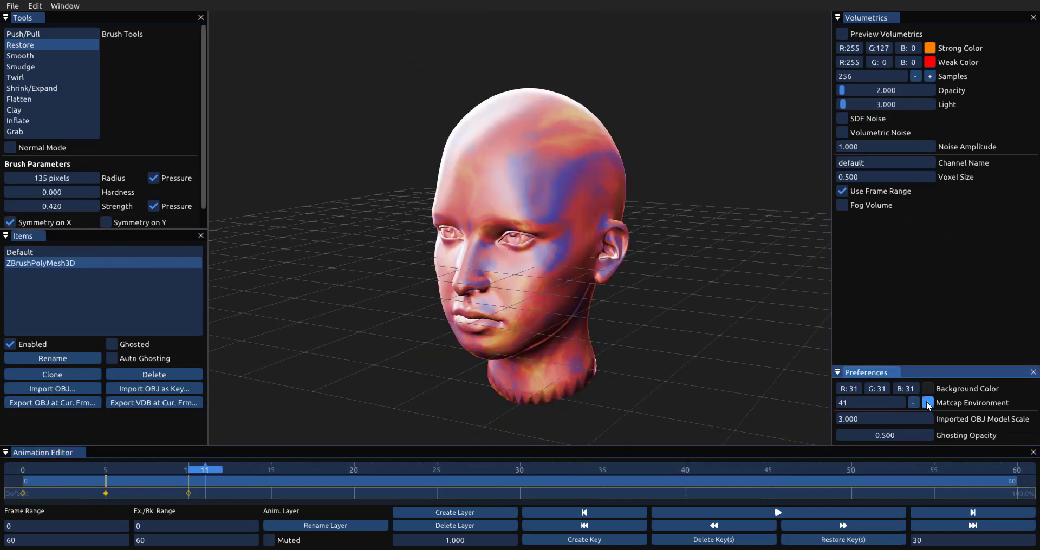
scroll(716, 323, up, 3)
mouse_move(206, 481)
mouse_down()
mouse_move(194, 483)
mouse_move(205, 482)
mouse_up()
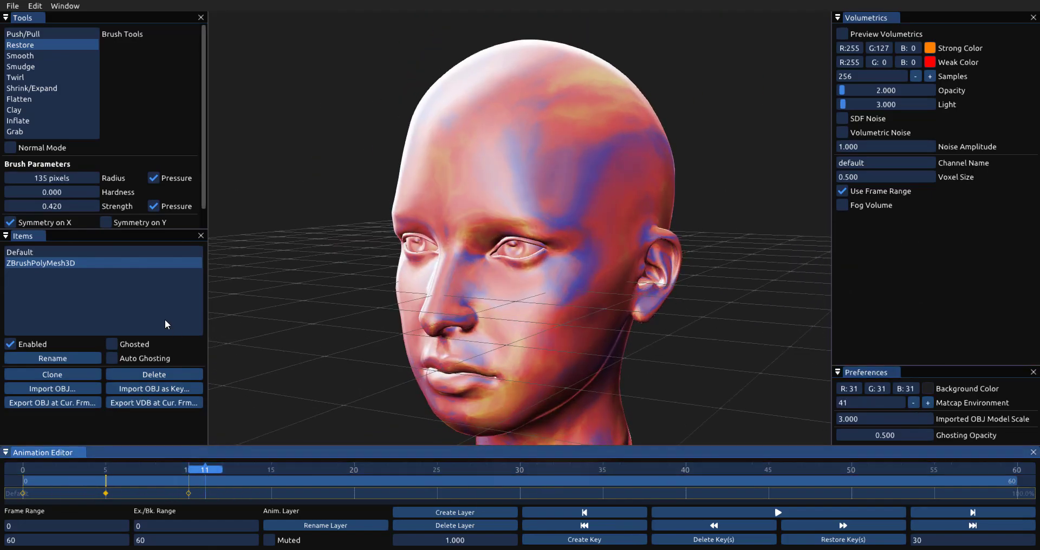
Step: Create a second animation layer and choose the Clay brush for the face at frame 0
click(487, 512)
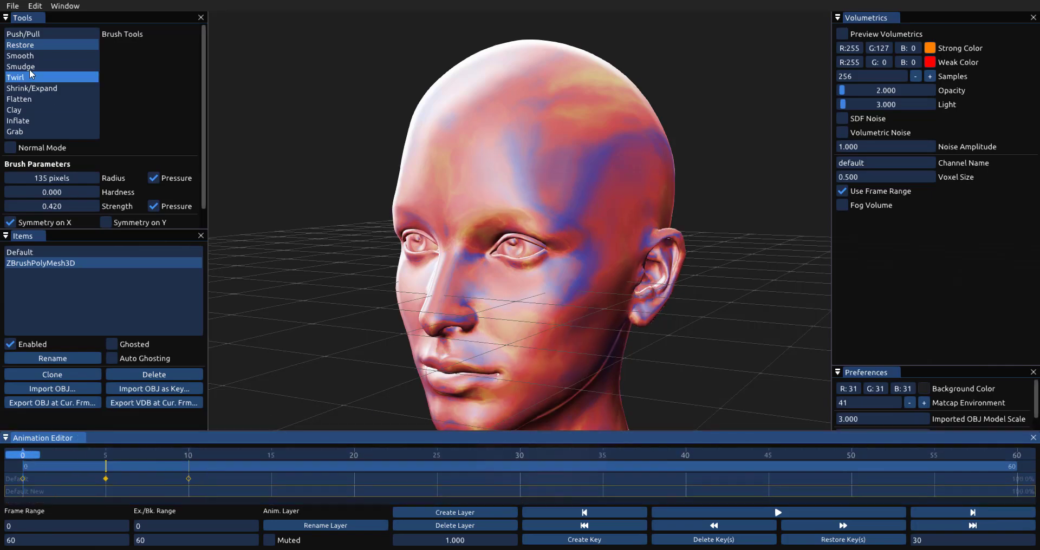
click(34, 111)
drag(487, 260, 612, 271)
scroll(612, 270, up, 3)
Step: Change the matcap environment to 44 and reduce the Clay brush radius to 43 pixels over the forehead
click(924, 403)
click(924, 403)
click(924, 403)
drag(616, 308, 568, 297)
drag(536, 115, 512, 109)
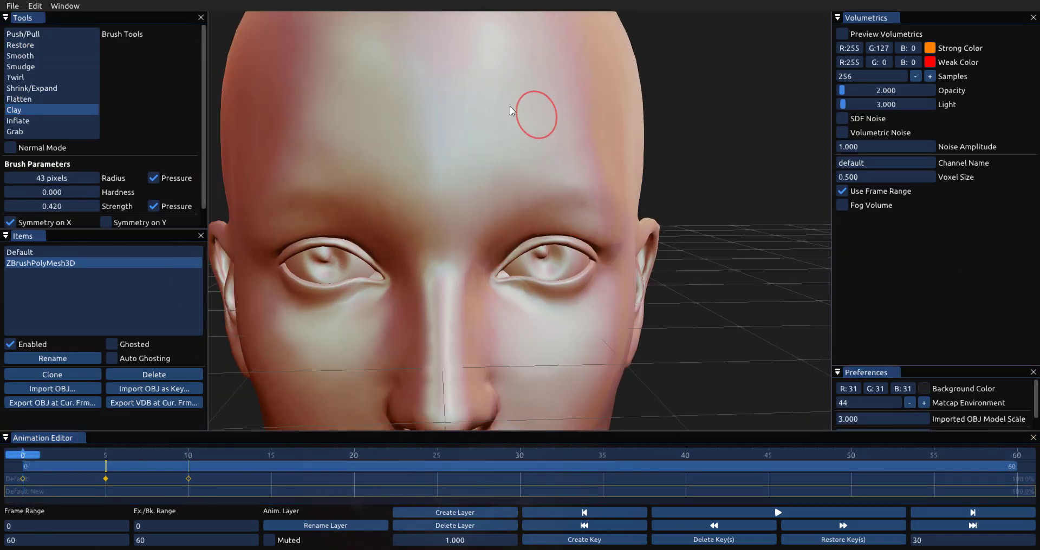
Step: Create a key at frame 5 on the new layer and set the matcap environment to 48
click(107, 460)
click(584, 540)
middle_drag(490, 151, 492, 197)
click(925, 404)
click(925, 404)
click(925, 404)
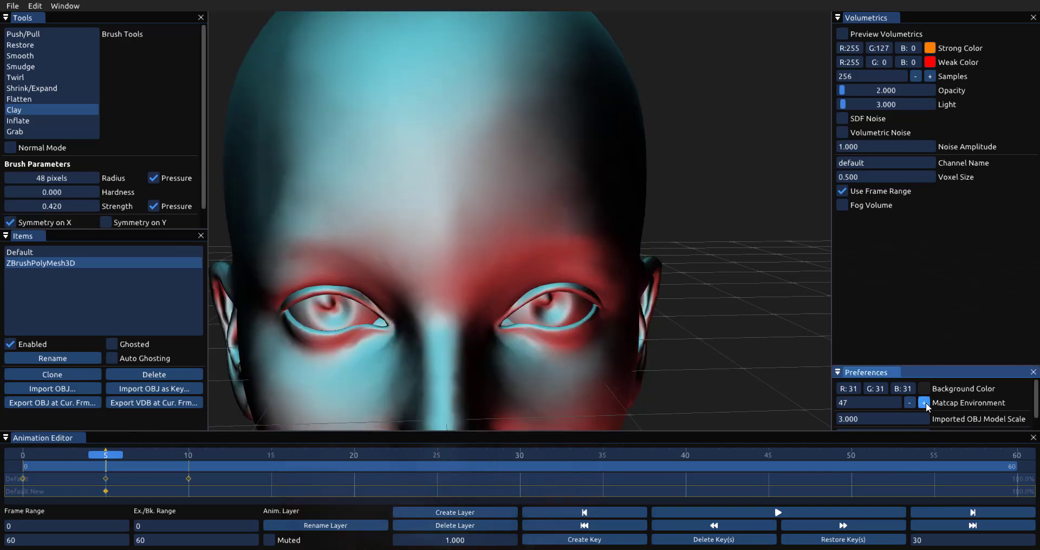
click(926, 404)
Step: Sculpt the forehead and brow at frame 5 with a 91-pixel Clay brush, smoothing between strokes
middle_drag(501, 230, 402, 267)
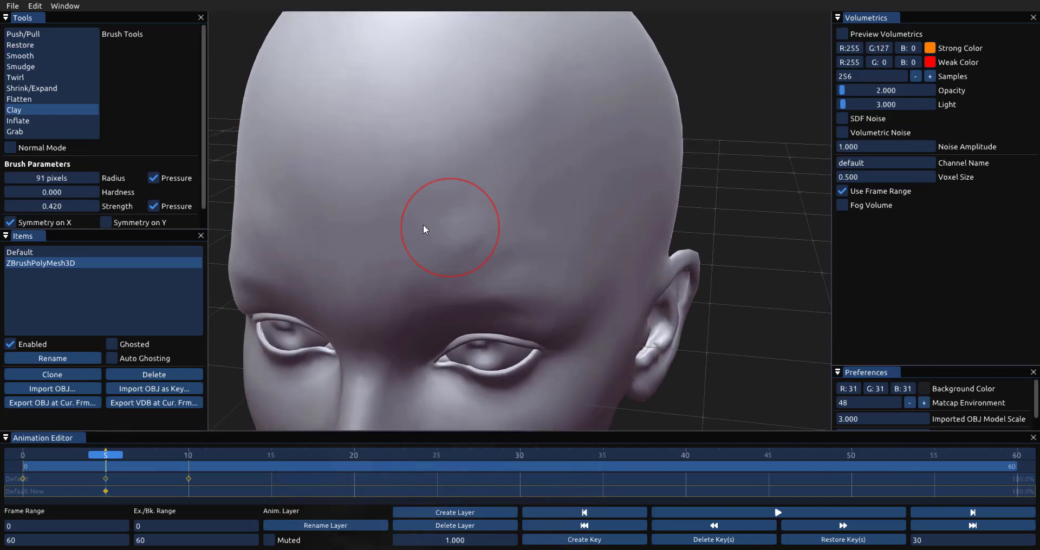
mouse_move(424, 224)
middle_down()
mouse_move(446, 256)
mouse_move(428, 282)
middle_up()
shift+drag(417, 288, 433, 270)
shift+drag(488, 255, 519, 250)
middle_drag(519, 250, 415, 192)
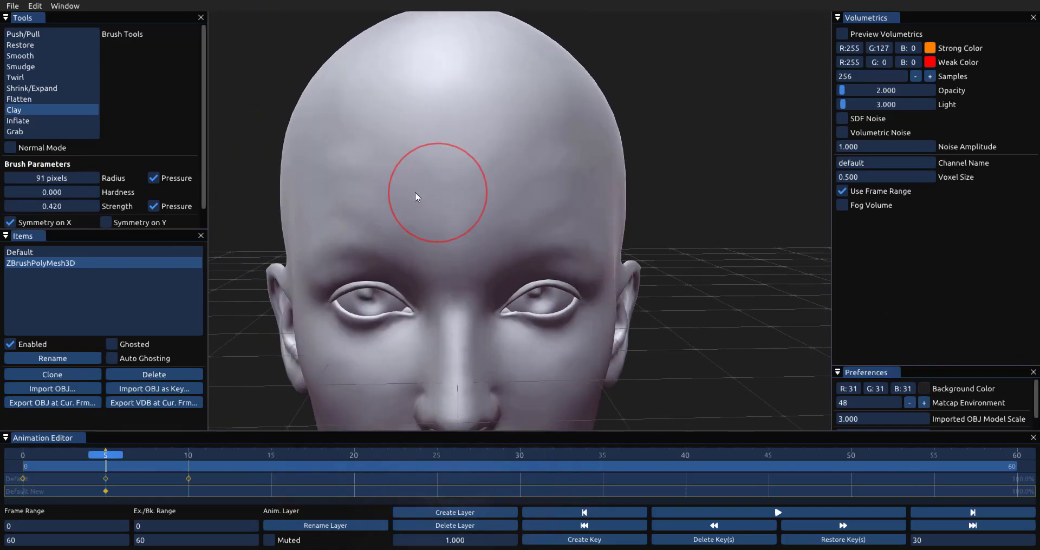
drag(415, 191, 488, 211)
middle_drag(574, 173, 602, 226)
shift+drag(558, 179, 520, 189)
Step: Create a key at frame 10 on the new layer and check the head from the side
click(188, 457)
click(585, 540)
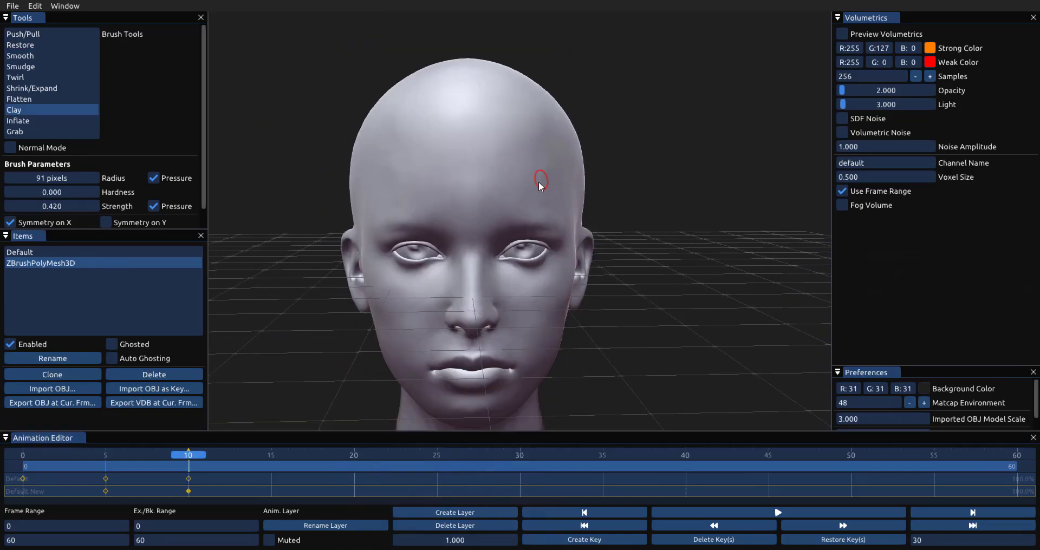
middle_drag(489, 235, 422, 239)
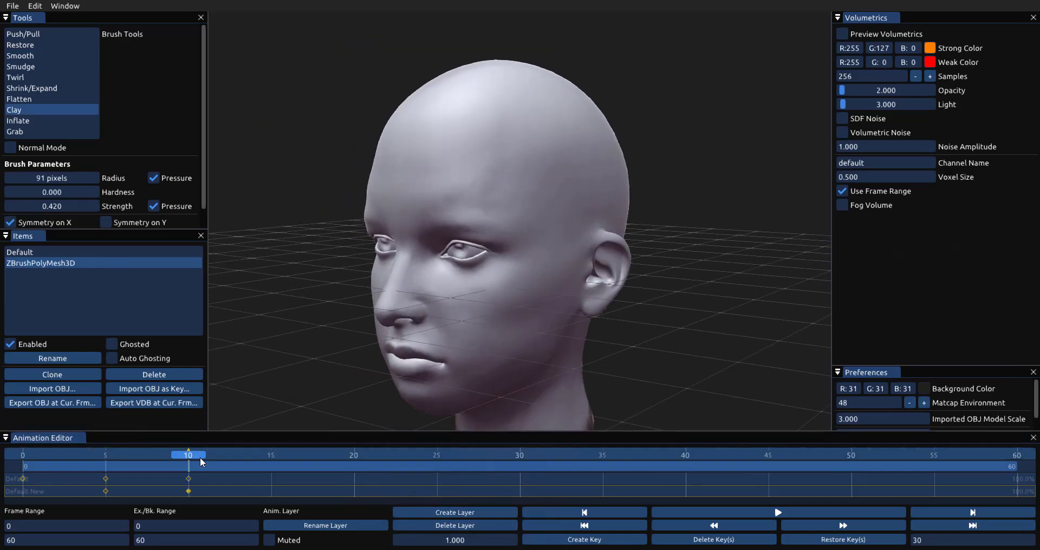
Step: Return to frame 0 and brush the forehead with the Restore brush on the new layer
drag(199, 456, 36, 443)
click(29, 46)
middle_drag(401, 178, 455, 174)
drag(461, 174, 440, 181)
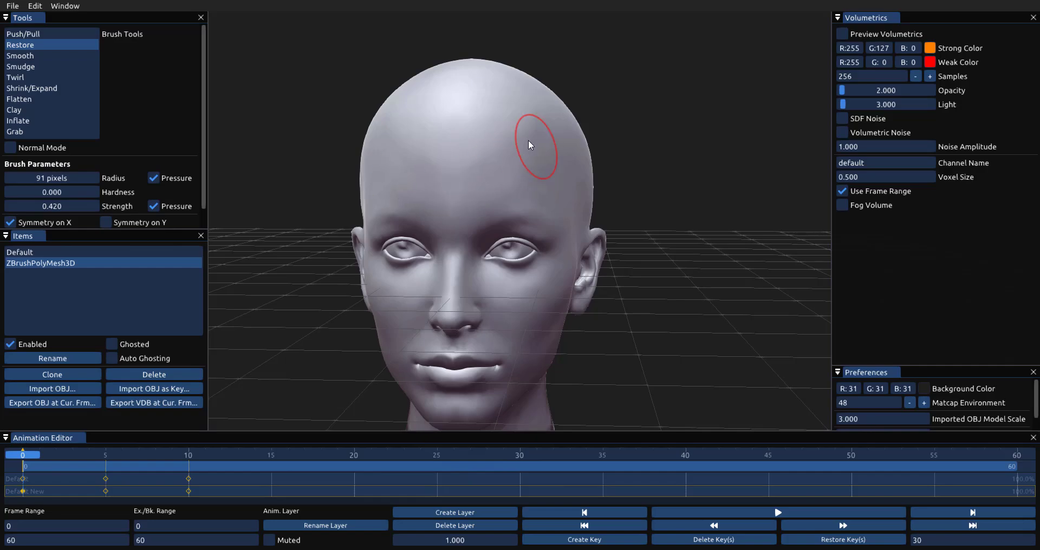
mouse_move(24, 456)
mouse_down()
mouse_move(107, 475)
mouse_move(192, 472)
mouse_move(56, 459)
mouse_move(289, 496)
mouse_move(24, 456)
mouse_up()
Step: Shorten the visible timeline range to end at frame 30, play the animation, and scrub back through it
drag(1014, 467, 525, 455)
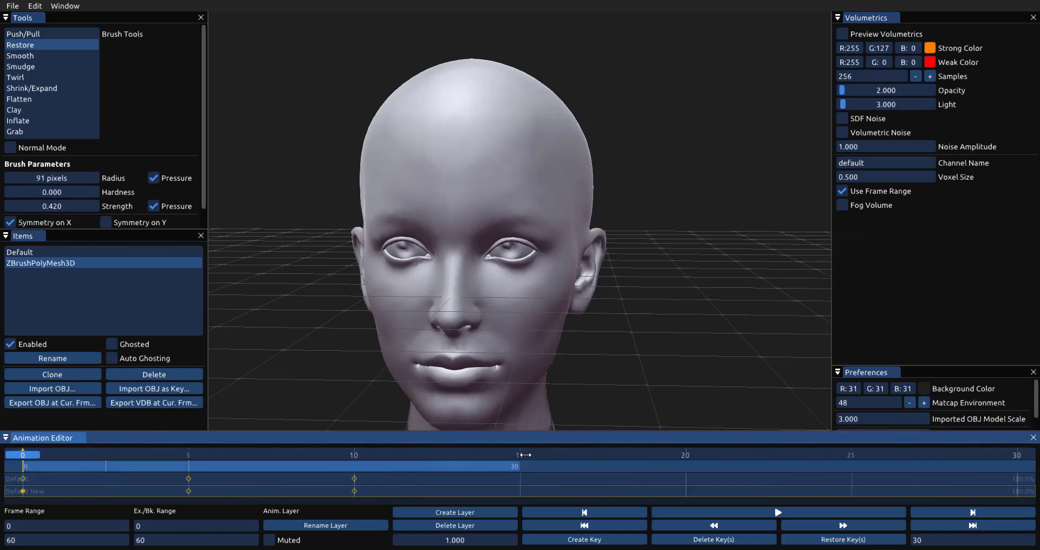
click(801, 512)
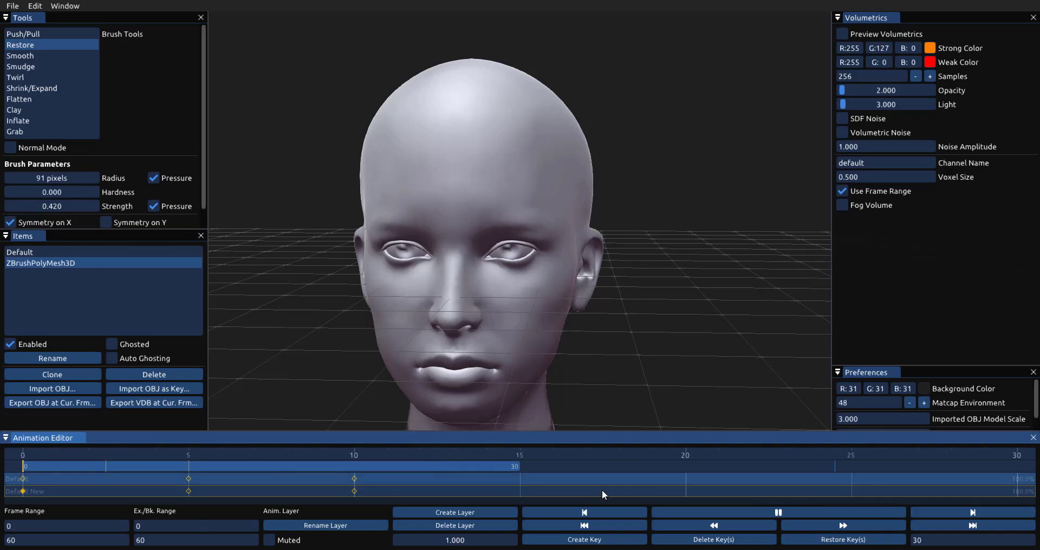
click(232, 545)
drag(625, 456, 293, 459)
Step: Extend the visible timeline range back to frame 60 and play the animation from frame 0
drag(518, 467, 1017, 466)
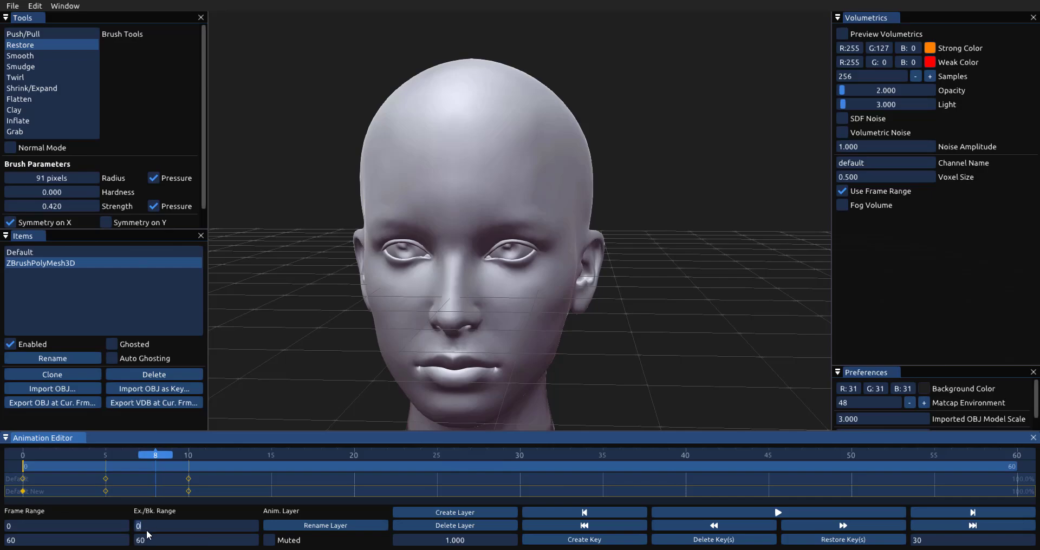
drag(156, 455, 24, 470)
click(752, 514)
click(744, 512)
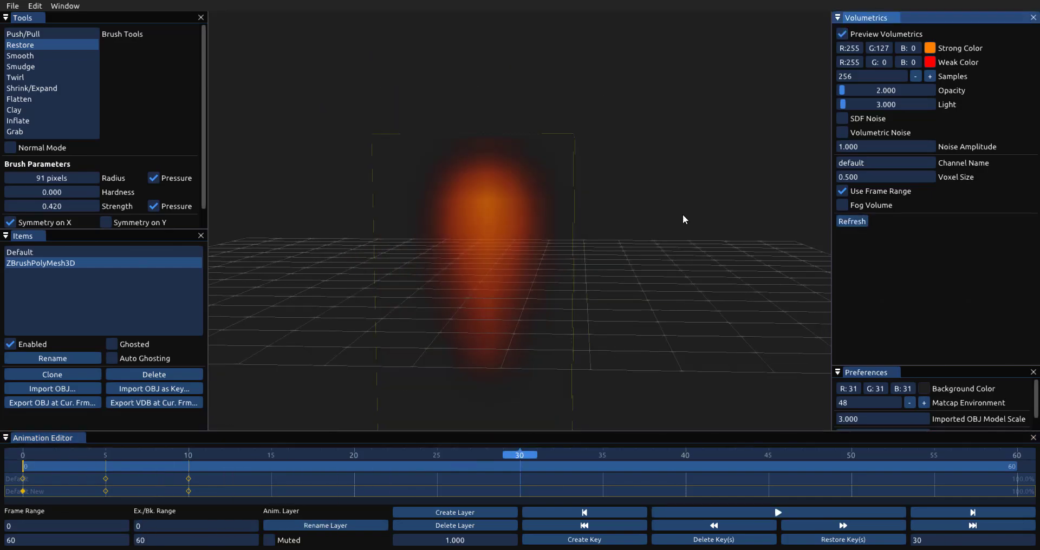
Step: Raise the volumetric preview's Opacity to 23.529 and its Light to 12.353
drag(682, 219, 725, 244)
drag(842, 90, 854, 90)
drag(726, 260, 747, 266)
drag(854, 91, 844, 90)
mouse_move(843, 104)
mouse_down()
mouse_move(865, 104)
mouse_move(851, 104)
mouse_up()
mouse_move(671, 244)
middle_down()
mouse_move(623, 281)
mouse_move(657, 232)
middle_up()
drag(854, 90, 862, 90)
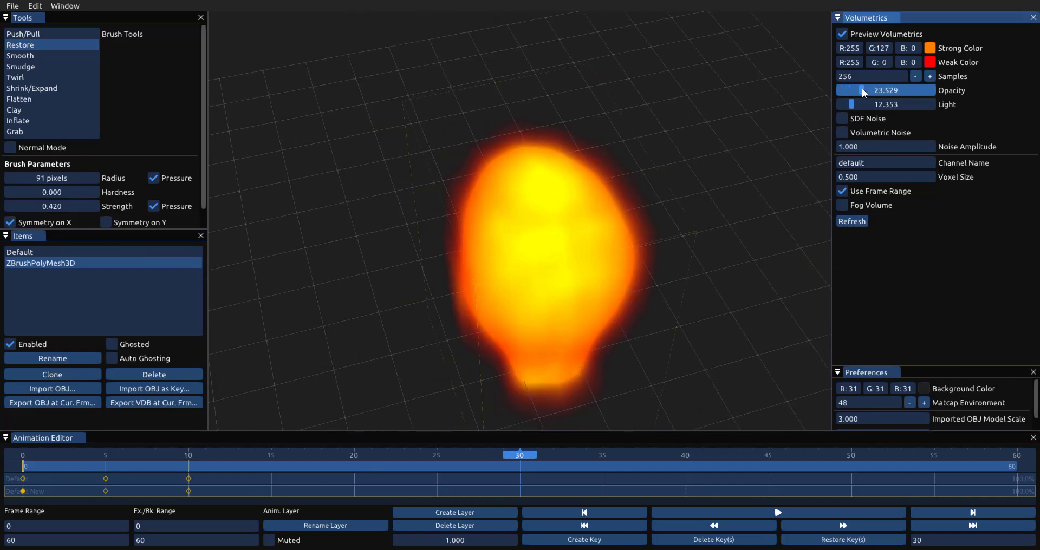
Step: Scrub the volumetric preview back to frame 1, then turn off Preview Volumetrics and view the head from the front
middle_drag(672, 281, 645, 276)
drag(519, 455, 40, 479)
scroll(551, 304, down, 4)
scroll(694, 271, up, 5)
middle_drag(552, 305, 683, 319)
click(842, 34)
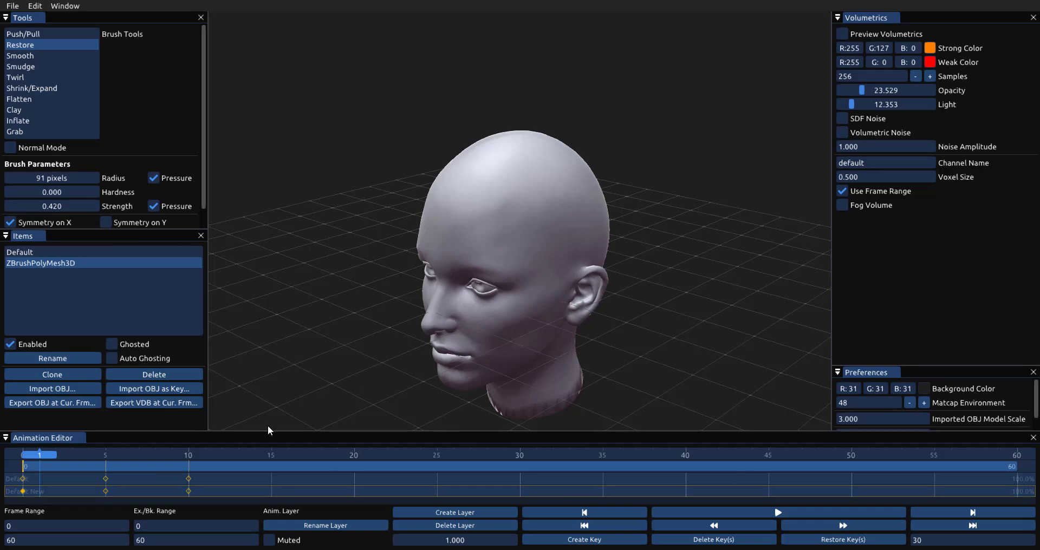
drag(710, 256, 647, 293)
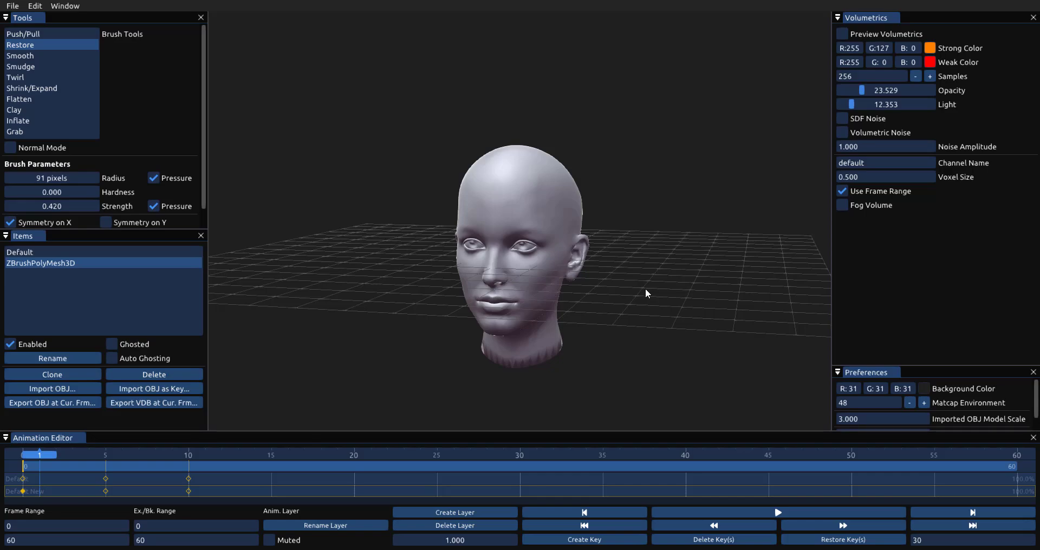
Step: Go to frame 5, enlarge the animation editor, and create a third animation layer
drag(40, 455, 105, 455)
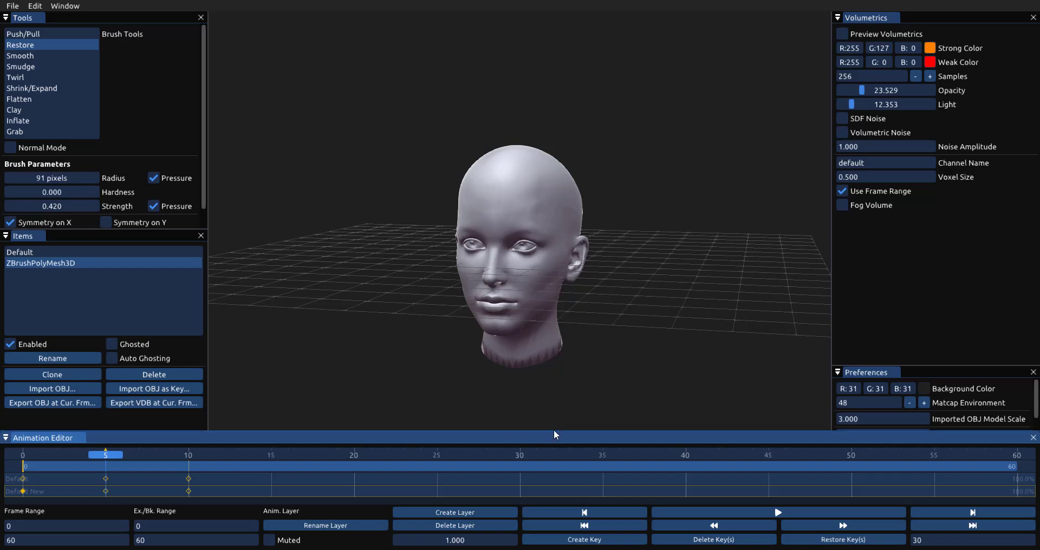
drag(554, 430, 551, 401)
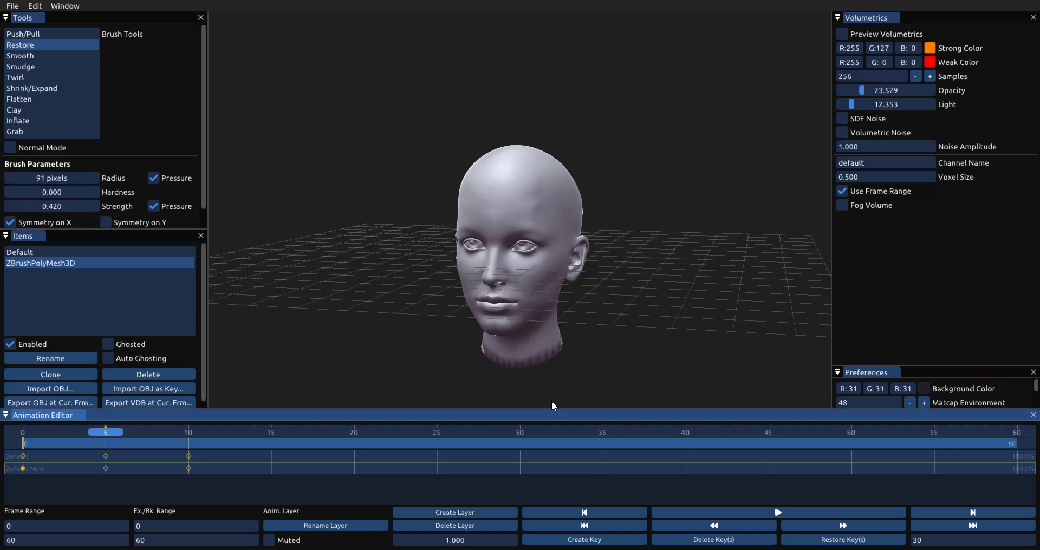
click(473, 512)
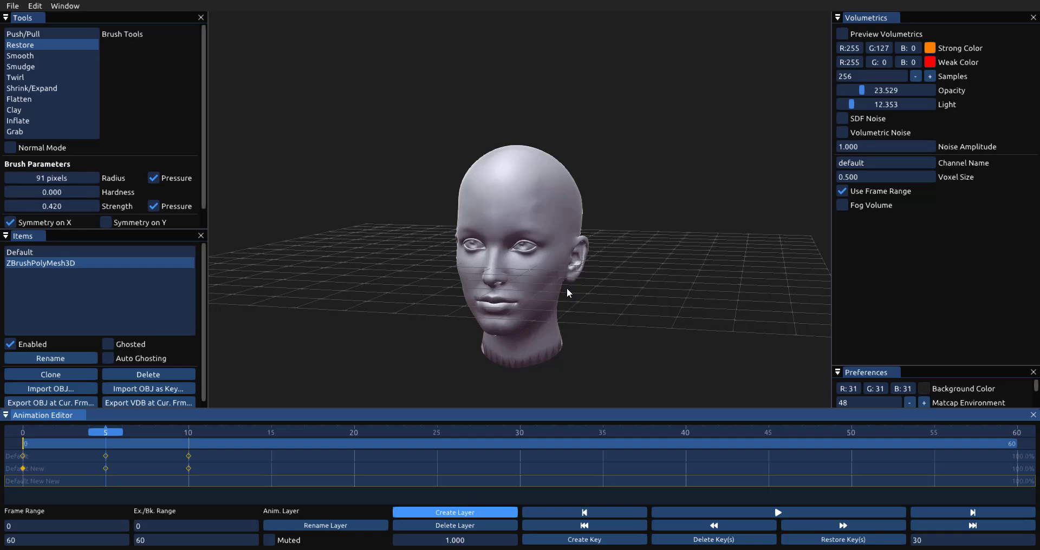
scroll(650, 340, up, 5)
middle_drag(660, 327, 664, 336)
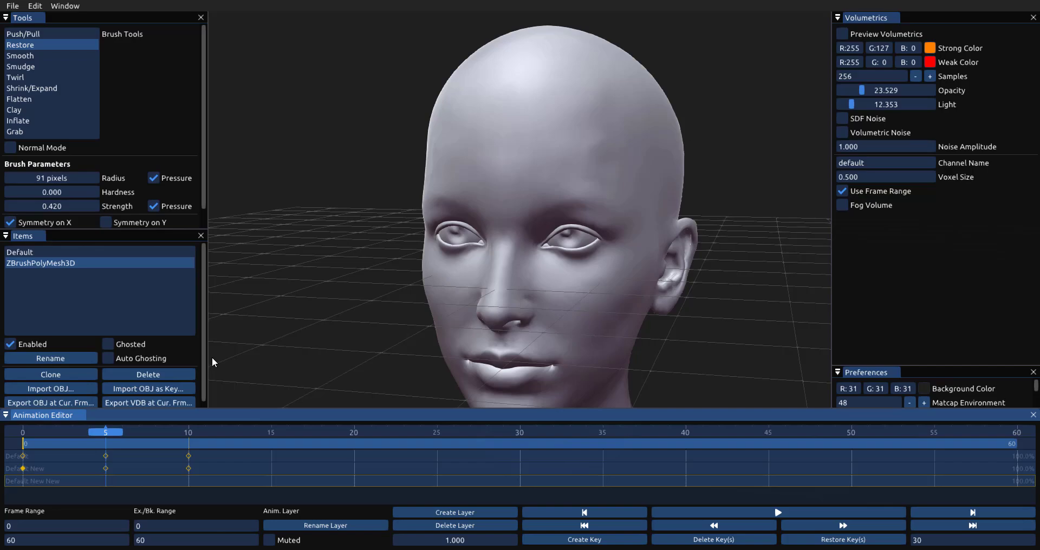
Step: Enlarge the preferences area and browse the matcap environments from 49 down to 28, leaving the head on 28
drag(915, 368, 915, 273)
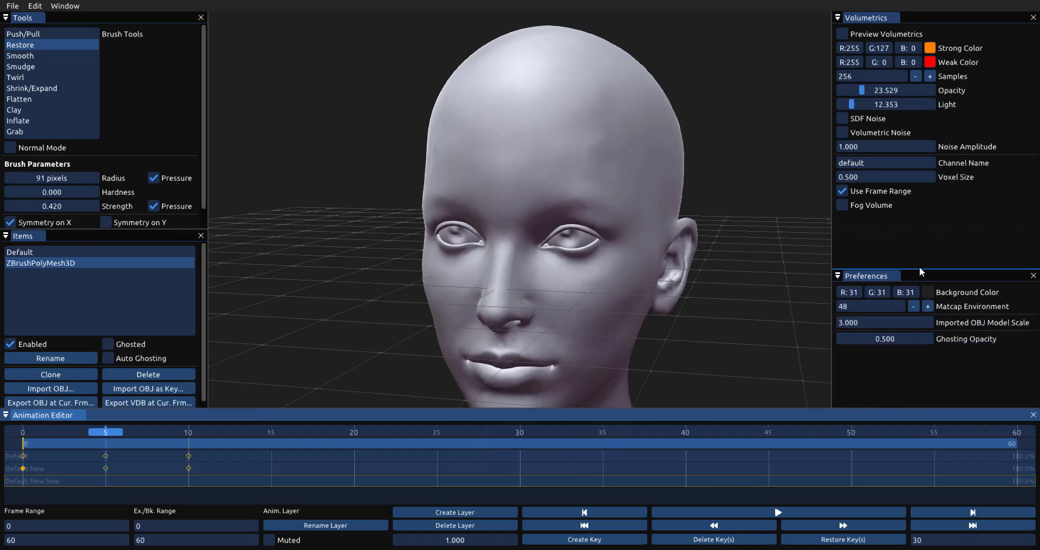
click(927, 306)
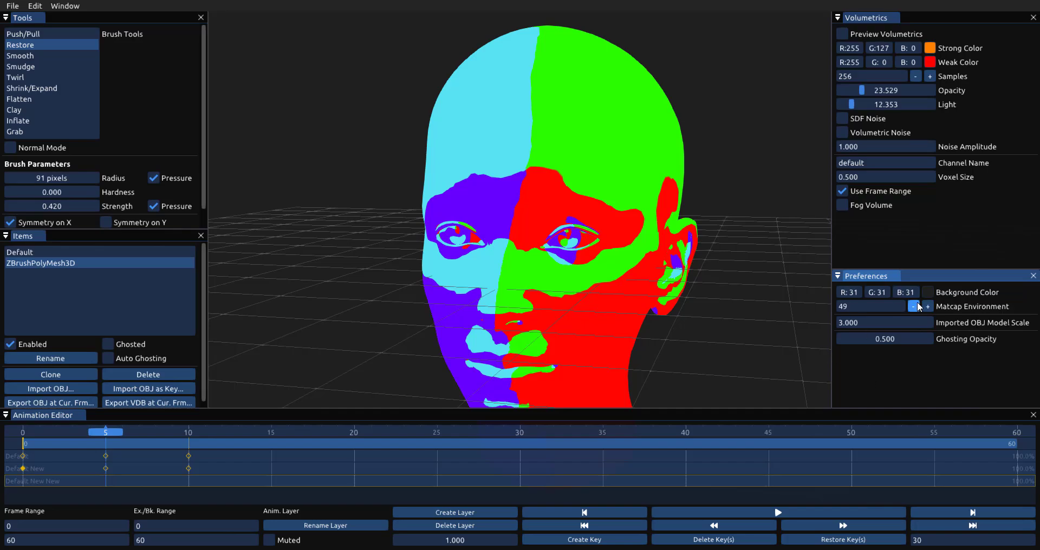
click(915, 307)
click(915, 307)
click(915, 307)
click(914, 307)
click(914, 307)
click(915, 307)
click(914, 307)
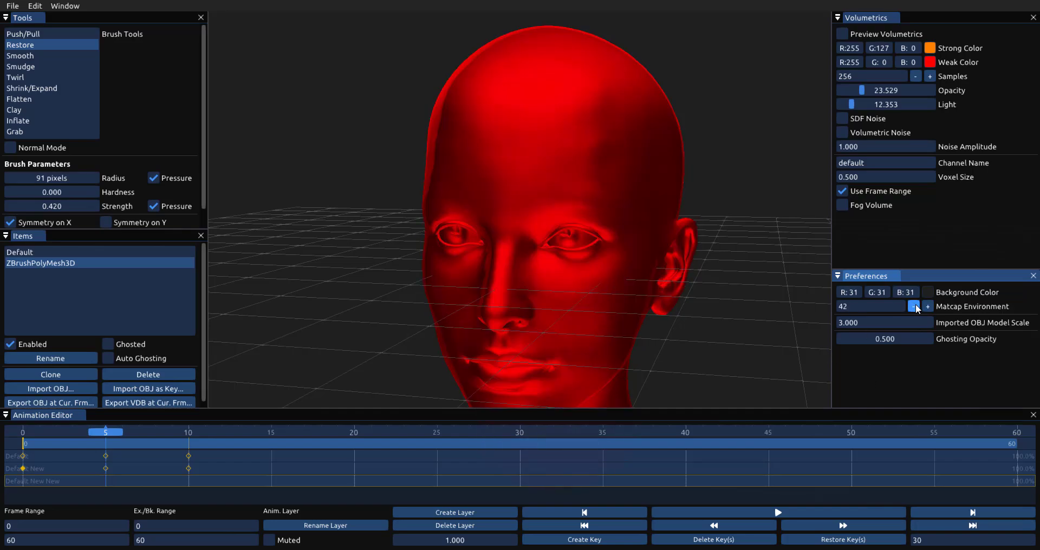
click(915, 307)
click(915, 307)
click(915, 307)
click(915, 307)
click(915, 307)
click(915, 307)
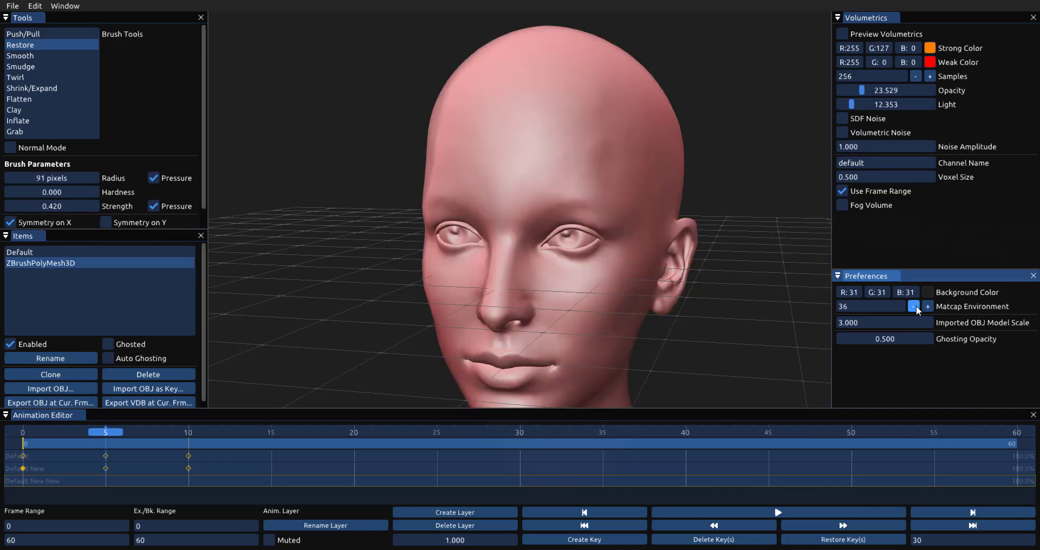
click(915, 307)
click(915, 307)
click(914, 307)
click(915, 307)
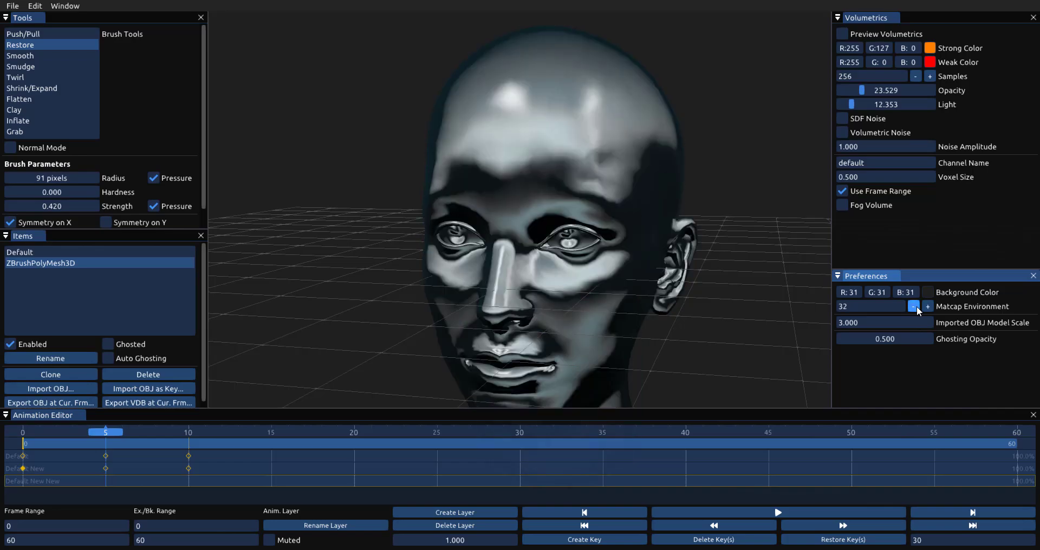
click(914, 307)
click(915, 307)
click(914, 307)
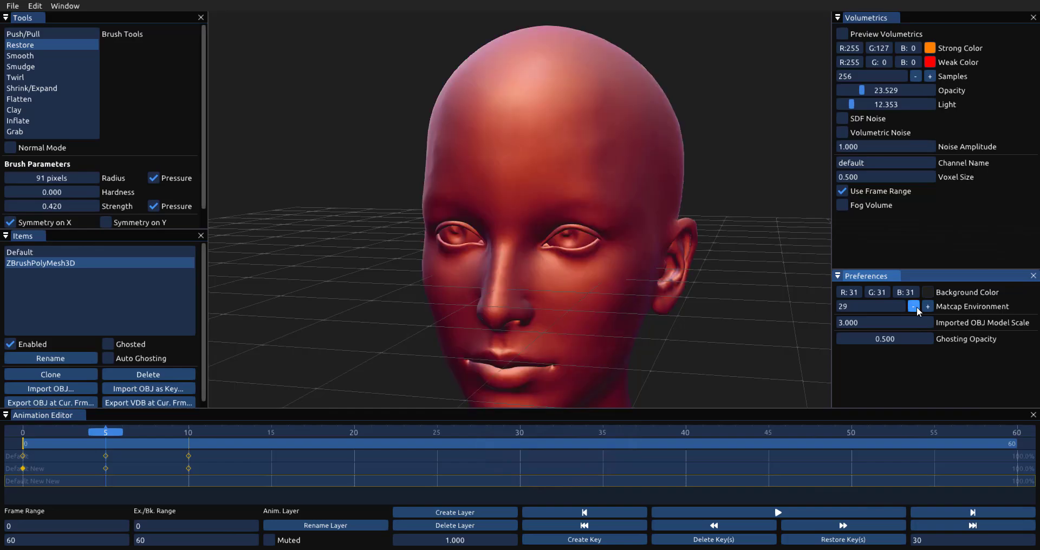
click(916, 308)
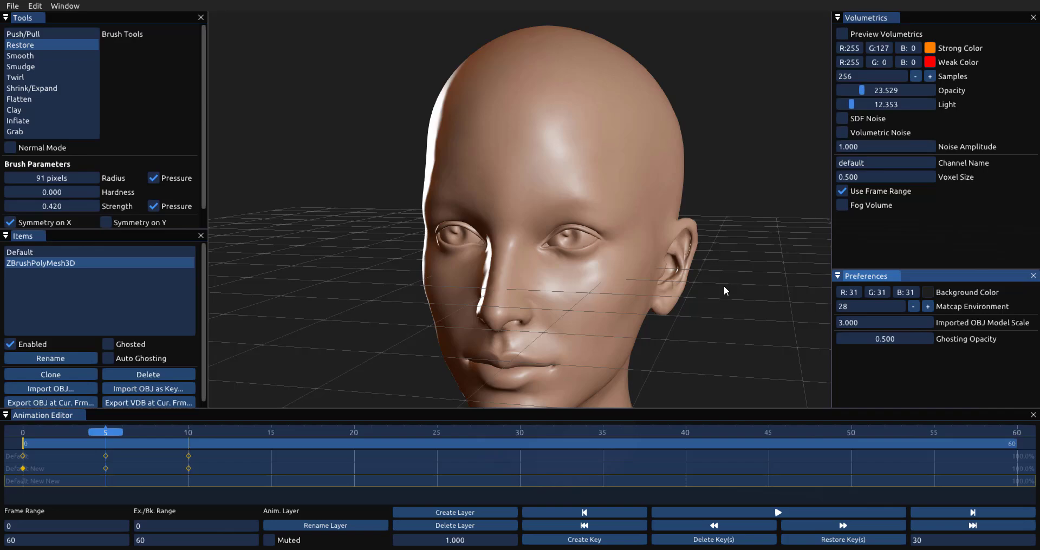
click(13, 6)
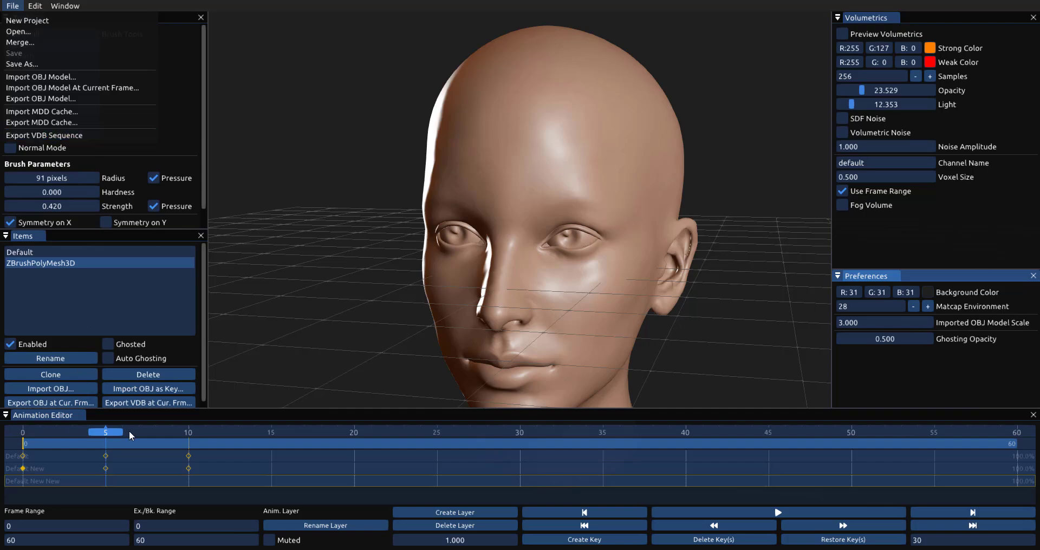
click(849, 39)
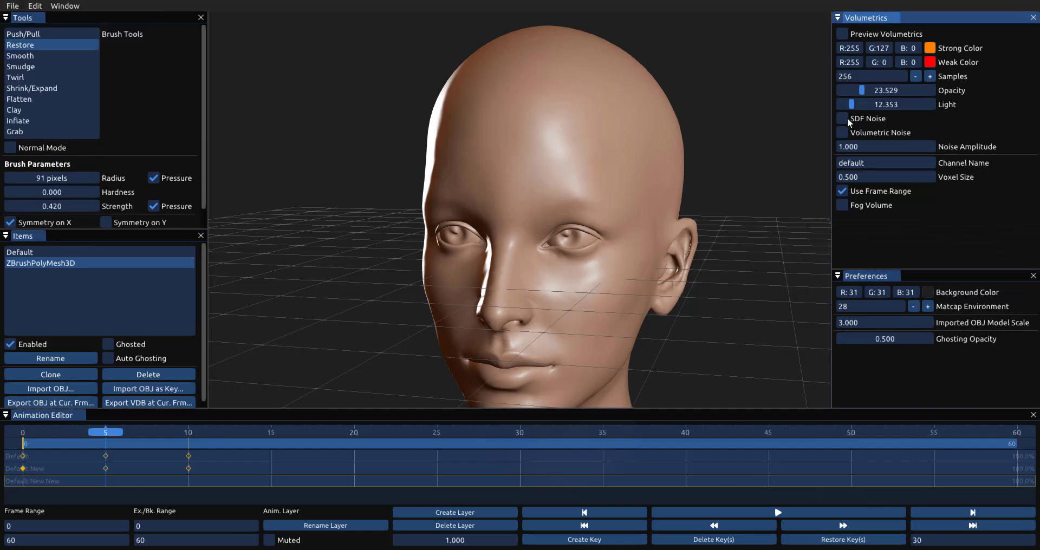
click(850, 34)
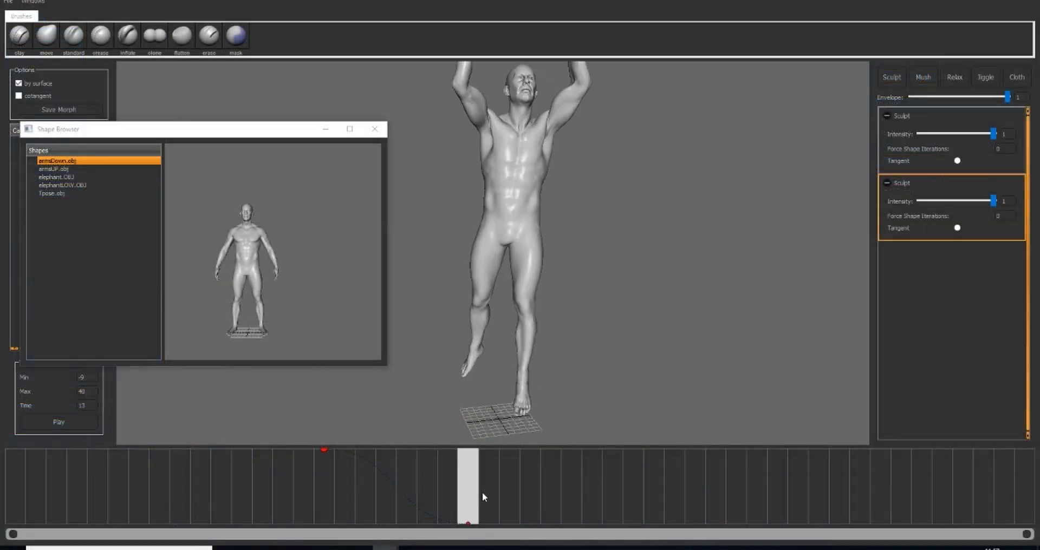
Step: Move the male figure's animation to frame 14 and add a Jiggle layer above the two Sculpt layers
mouse_move(482, 492)
mouse_down()
mouse_move(401, 484)
mouse_move(487, 484)
mouse_up()
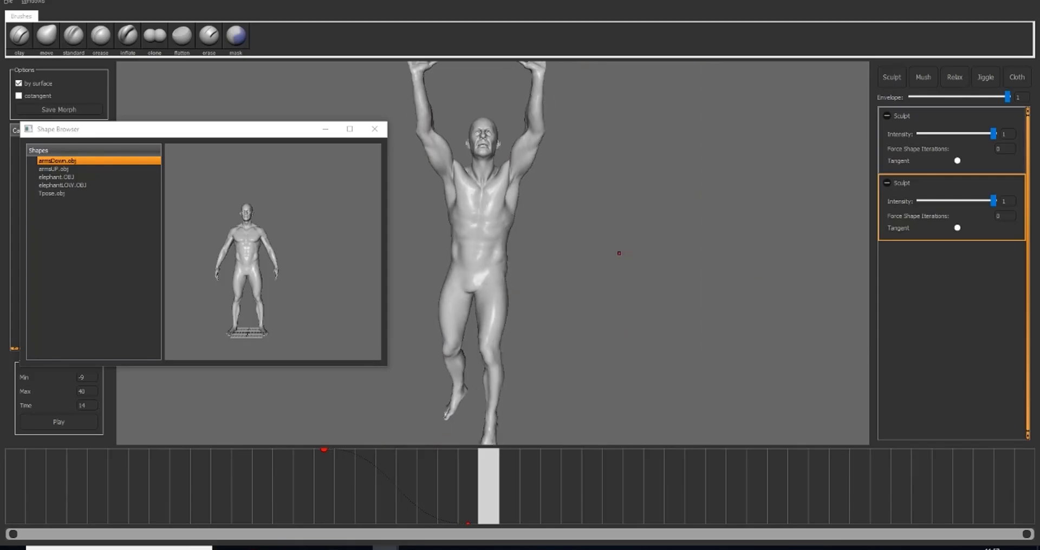
scroll(641, 264, up, 5)
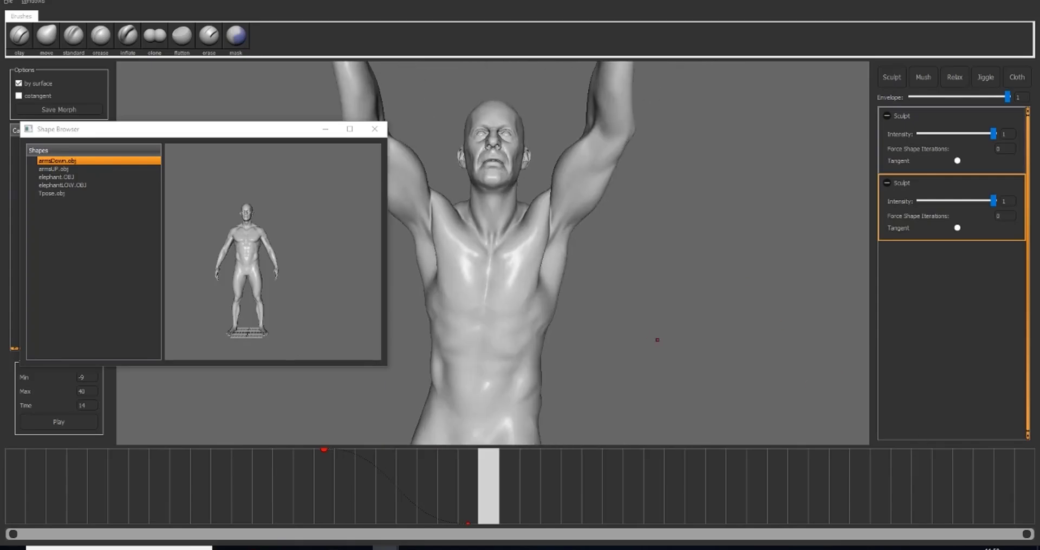
click(986, 77)
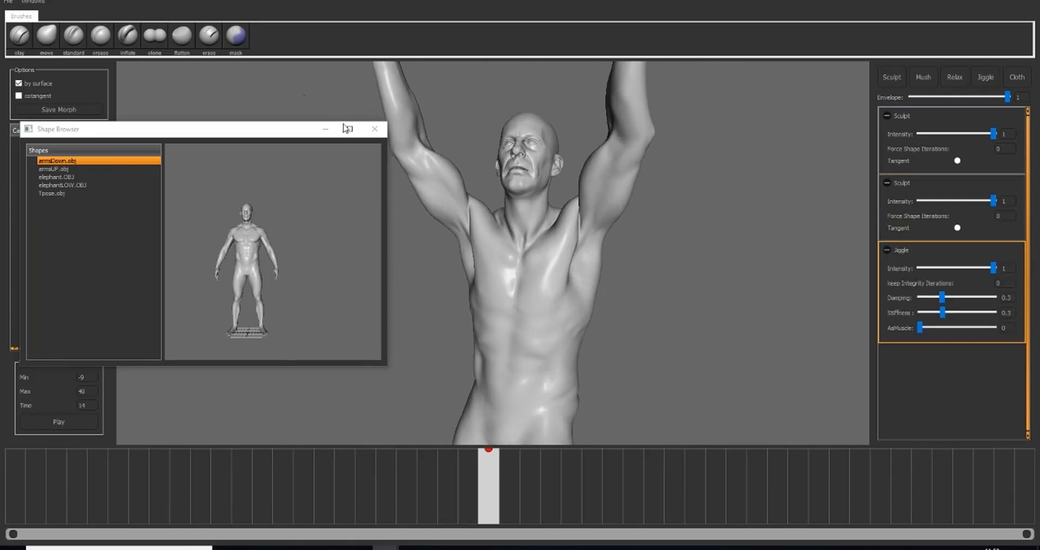
Step: Paint the Jiggle layer's mask over the chest and both upper arms, turning off the by surface option
mouse_move(507, 252)
mouse_down()
mouse_move(493, 255)
mouse_move(487, 233)
mouse_move(574, 254)
mouse_move(542, 287)
mouse_up()
click(53, 84)
middle_drag(624, 207, 594, 278)
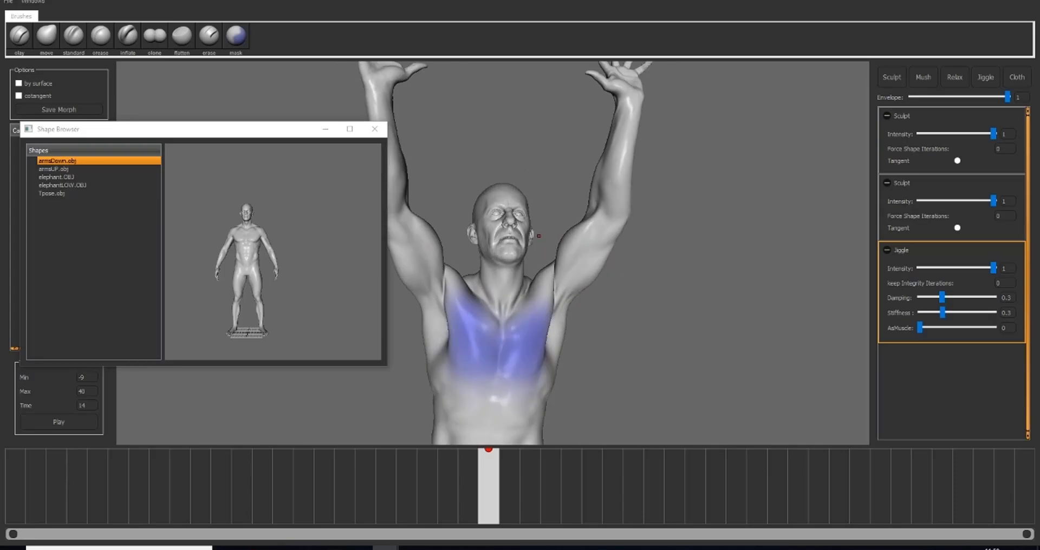
drag(586, 242, 586, 252)
middle_drag(587, 252, 547, 247)
drag(437, 241, 434, 249)
Step: Play the animation while adjusting the Jiggle layer's AsMuscle to 0.28 and finally 0.16, replaying after each change
click(71, 418)
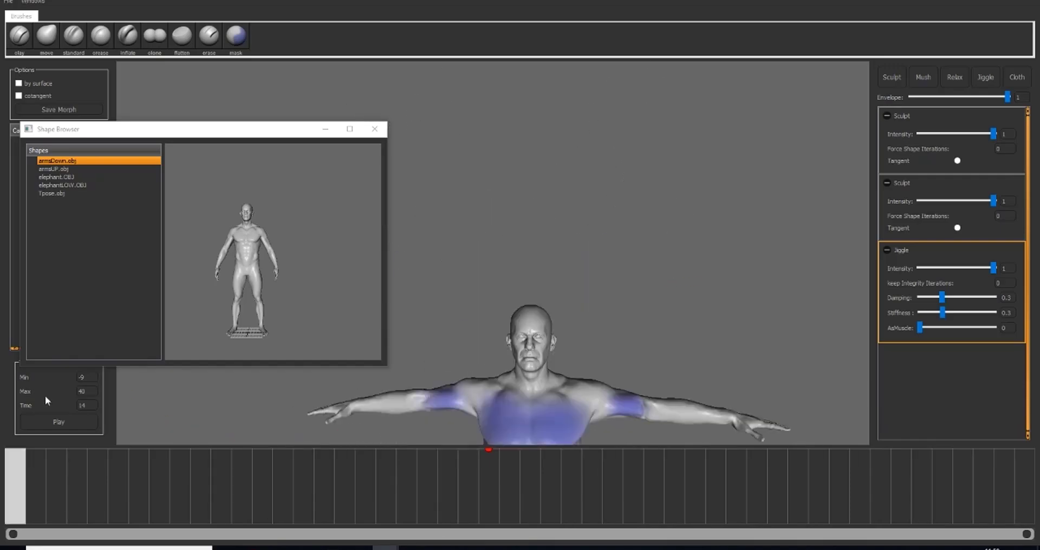
click(59, 422)
drag(919, 328, 940, 327)
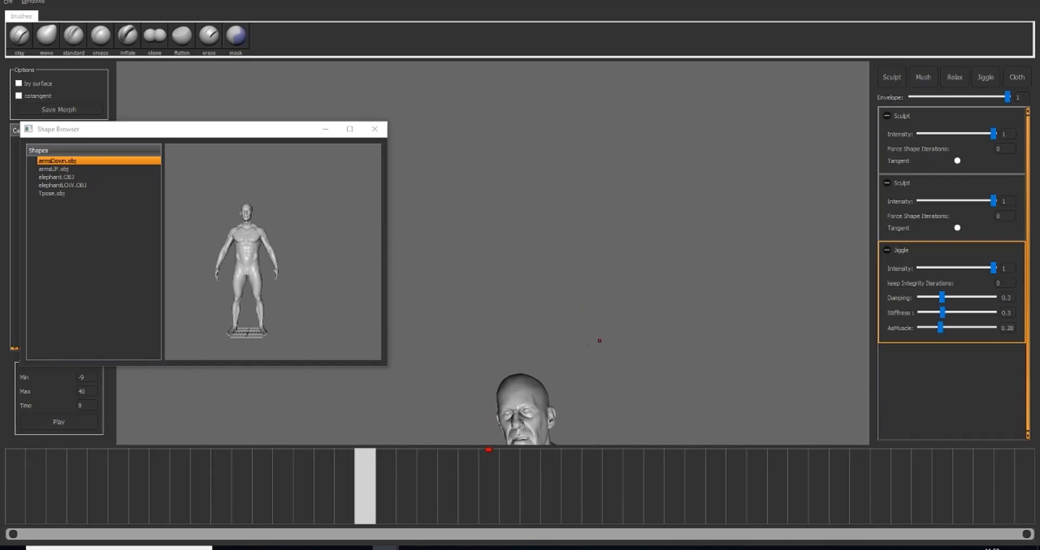
click(58, 422)
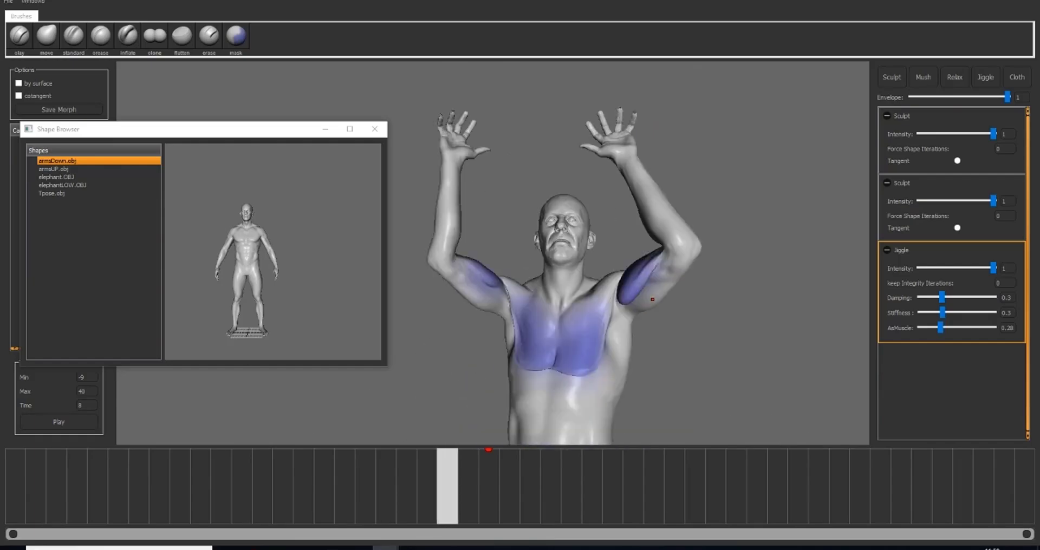
drag(939, 327, 931, 328)
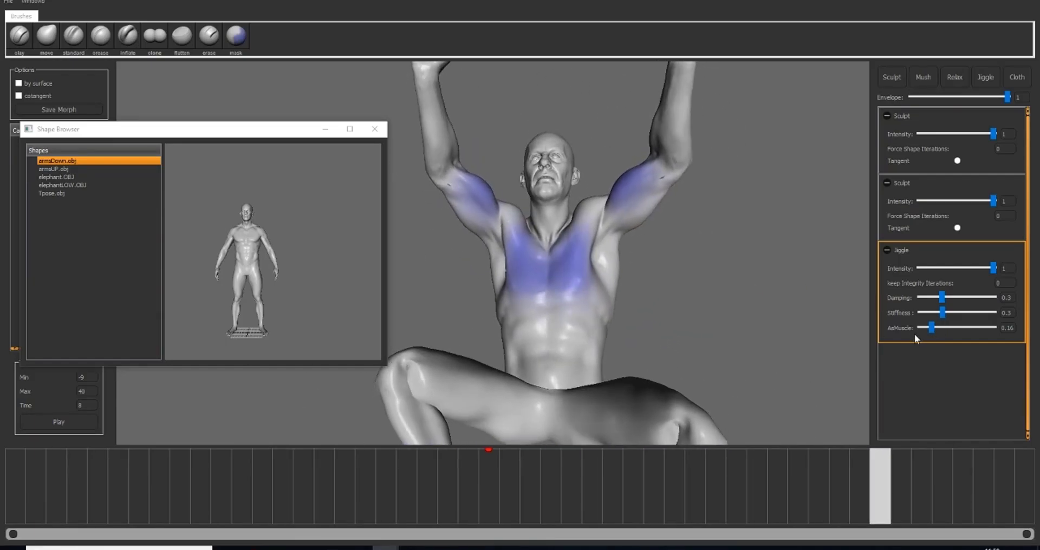
click(69, 424)
Step: Replay the figure's animation with its wireframe displayed to inspect the jiggle on the mesh
key(w)
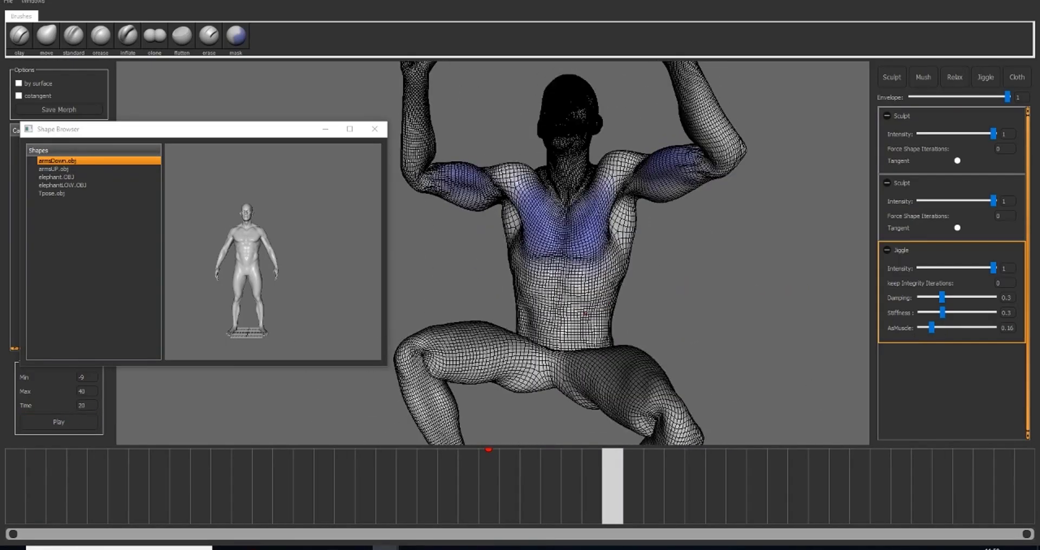
click(529, 481)
click(57, 426)
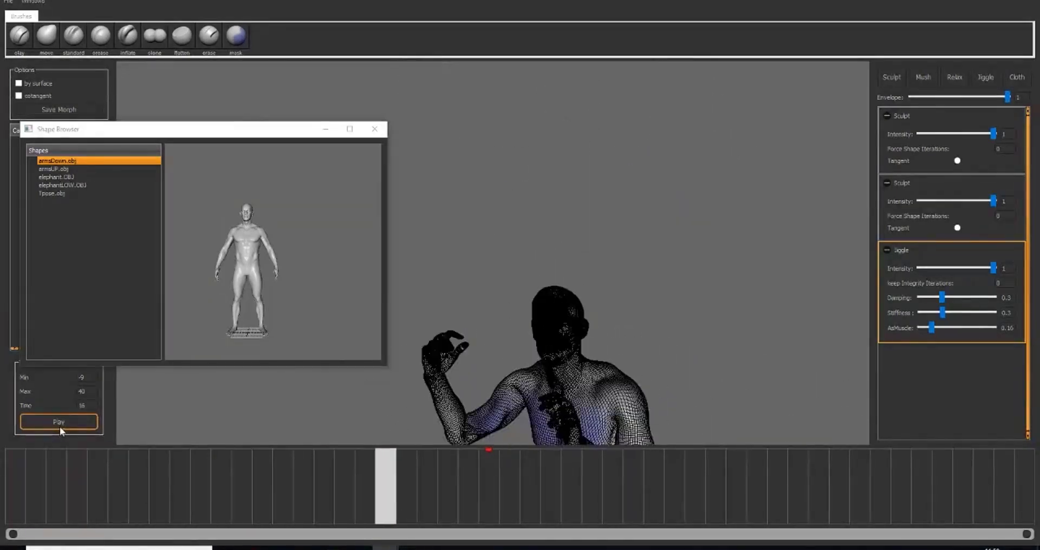
key(w)
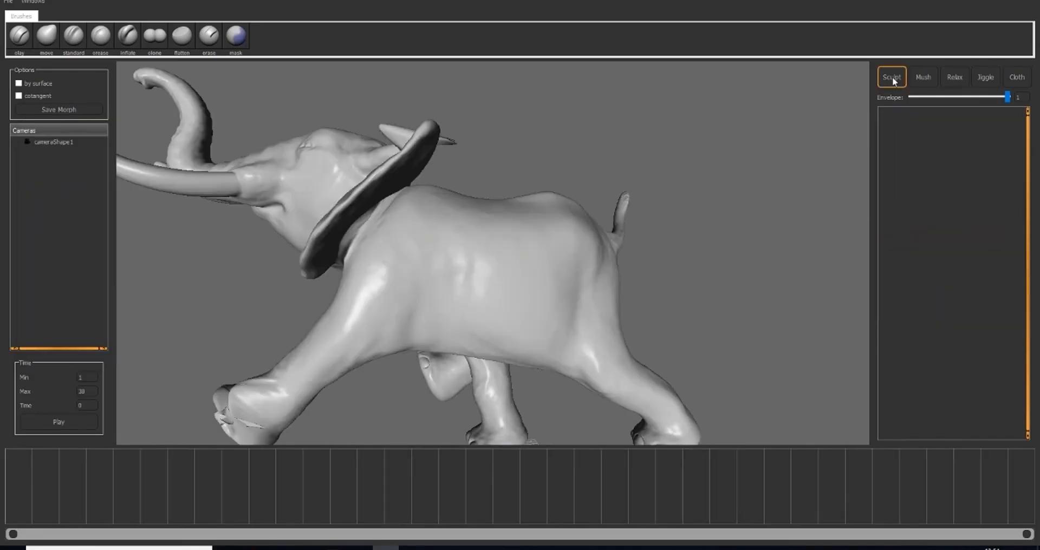
Step: Add a Sculpt layer to the running elephant's animation
click(892, 77)
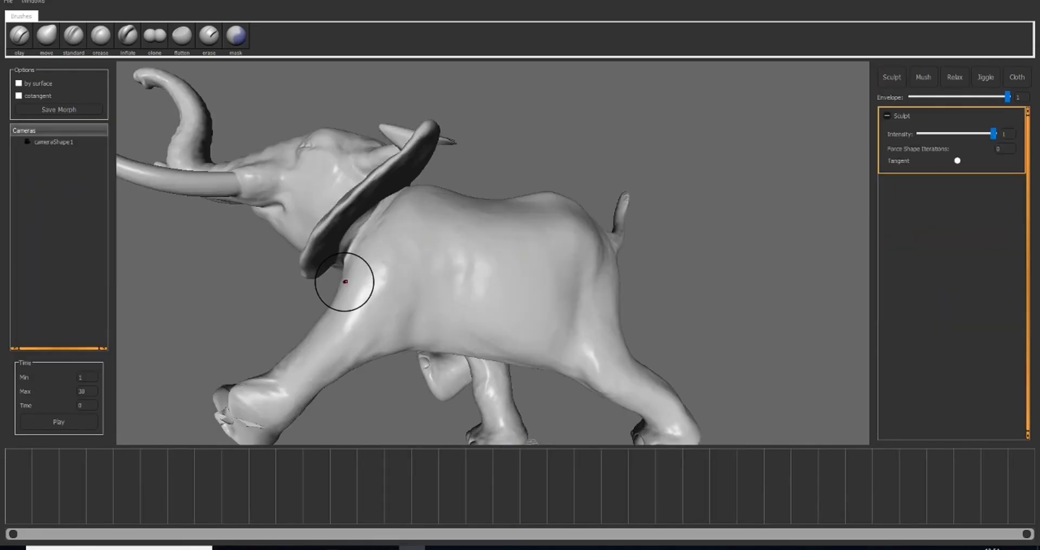